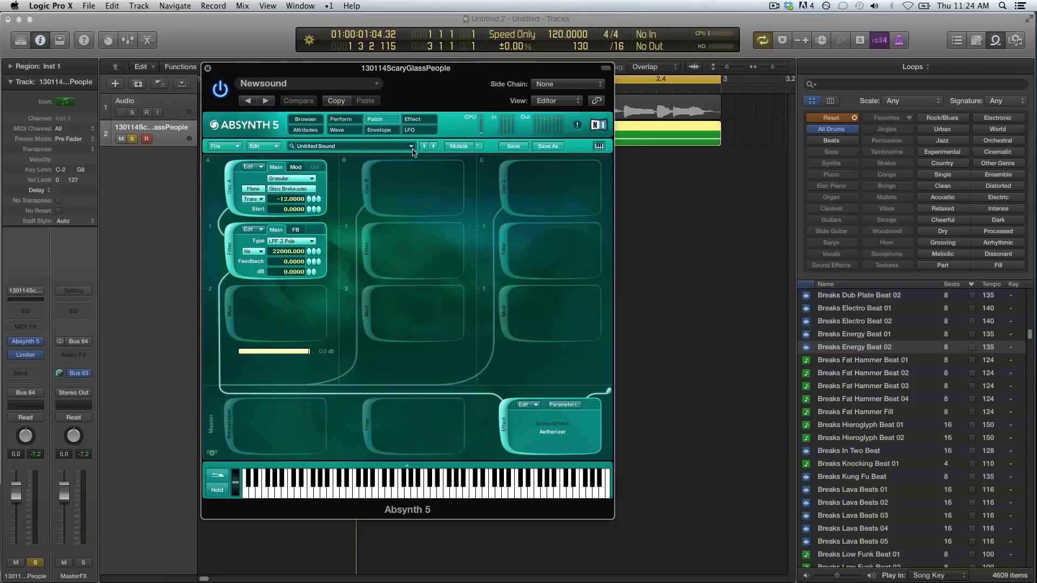
- Start playback to audition the Absynth granular glass-break patch with its Aetherizer effect
key("space")
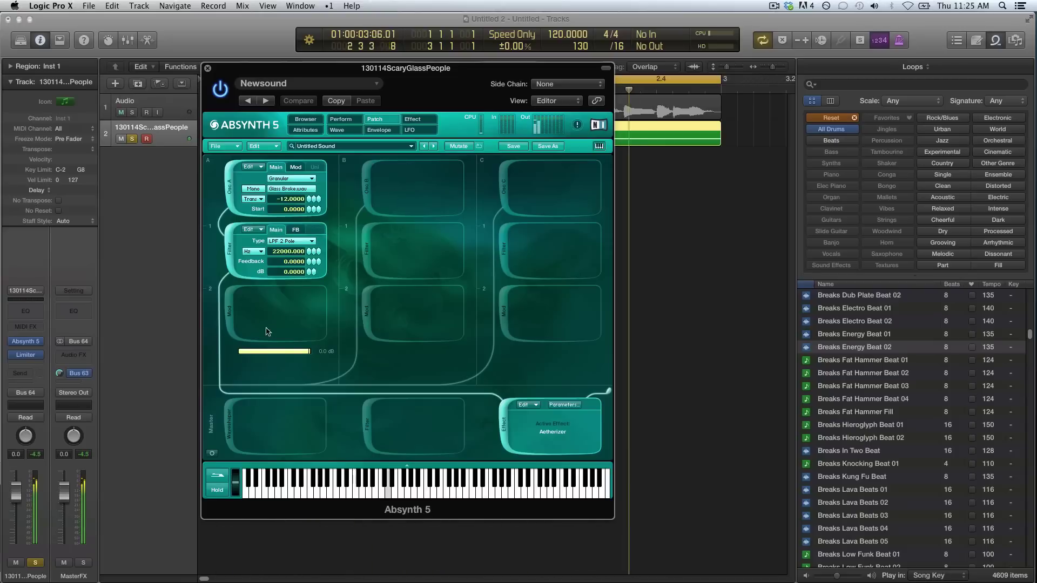
- Insert a stereo SilverVerb on the Absynth channel and lower its mix from 72% to 56%
left_click(35, 349)
mouse_move(95, 449)
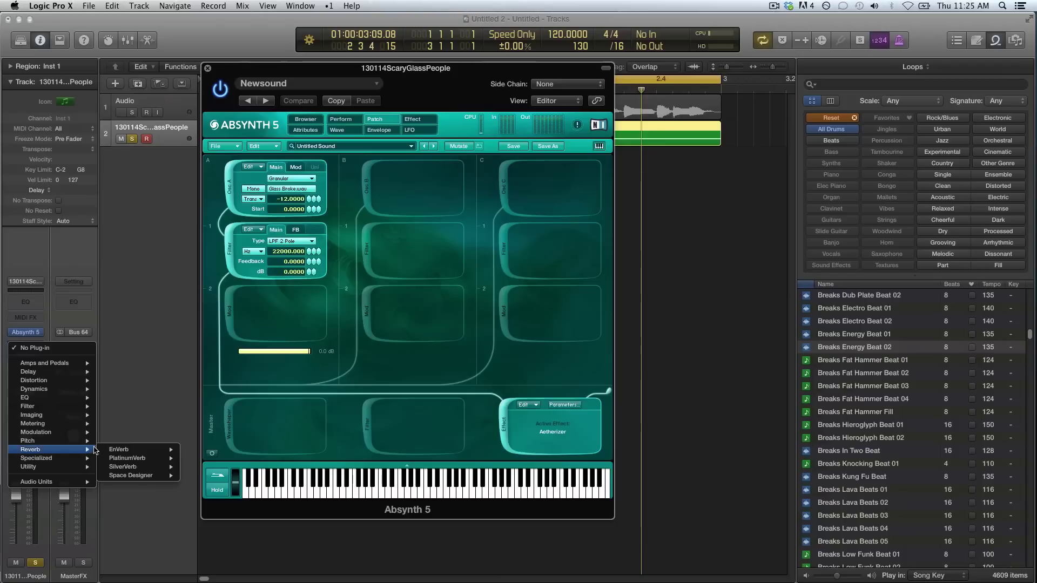
mouse_move(175, 467)
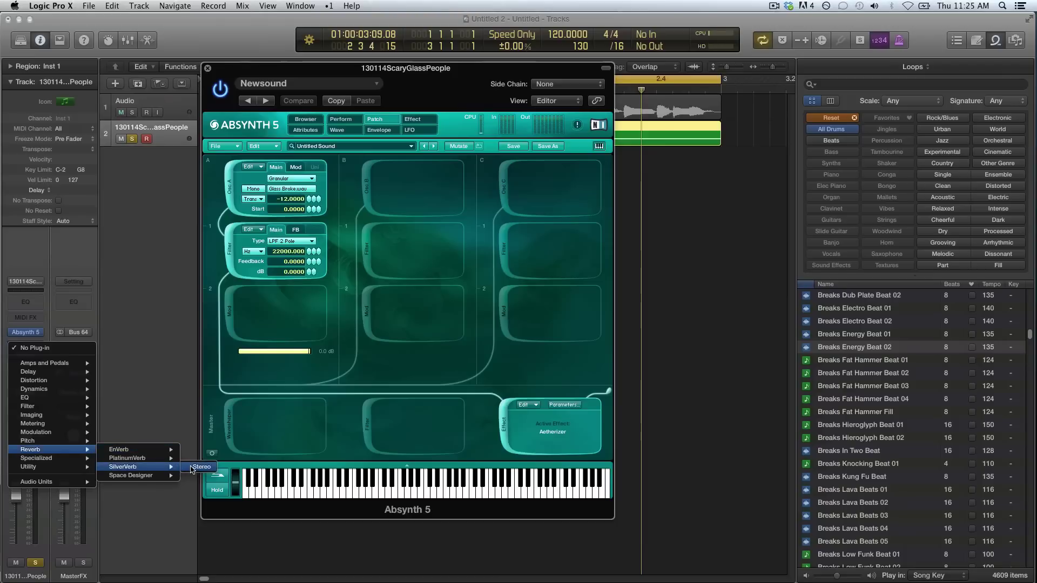
left_click(193, 468)
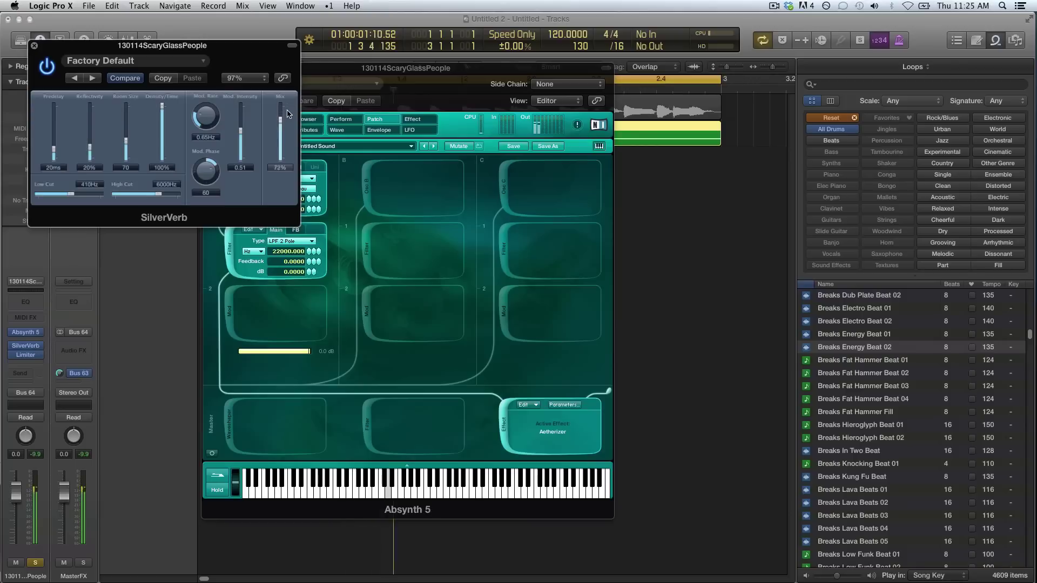
left_click_drag(288, 113, 288, 123)
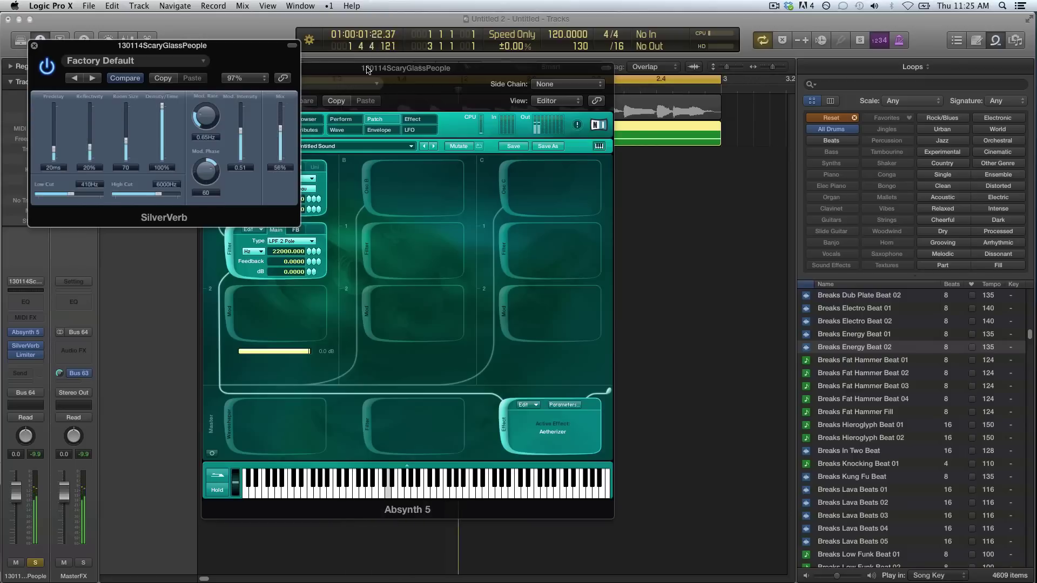
left_click(35, 48)
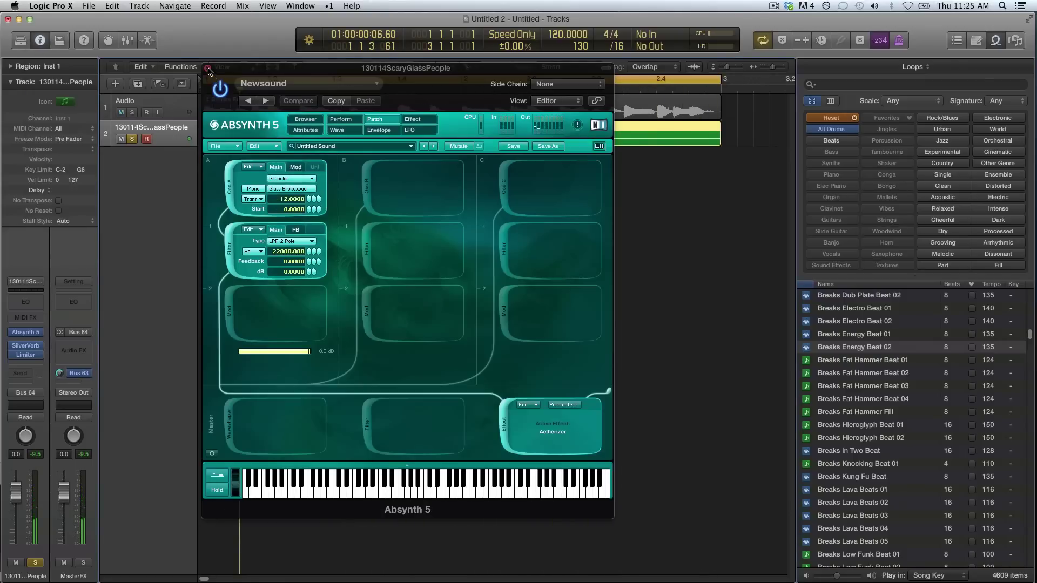
- Activate oscillator B as a Granular oscillator and pull oscillator A's level to -inf dB
left_click(371, 186)
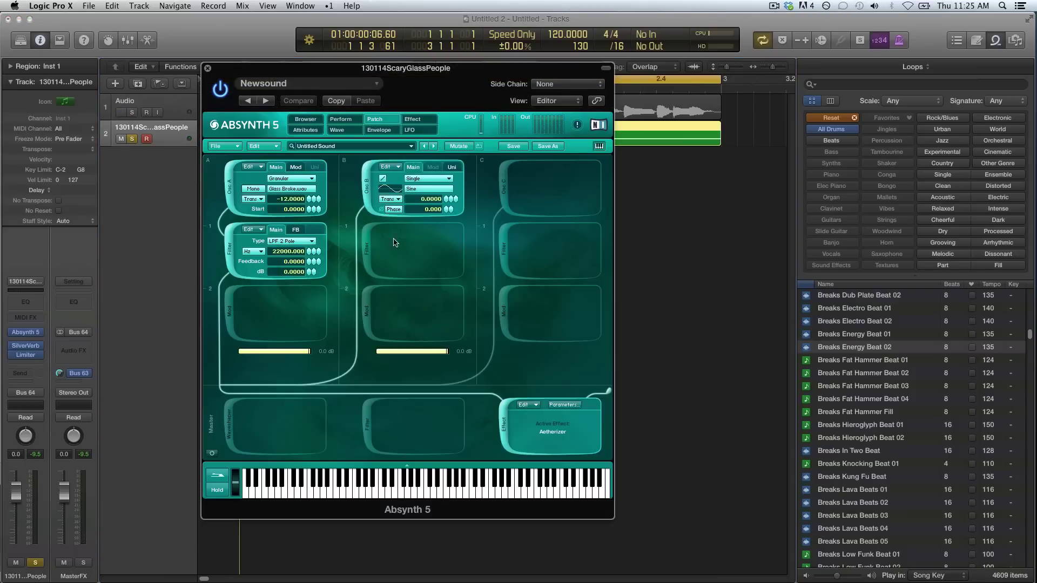
left_click_drag(304, 356, 238, 355)
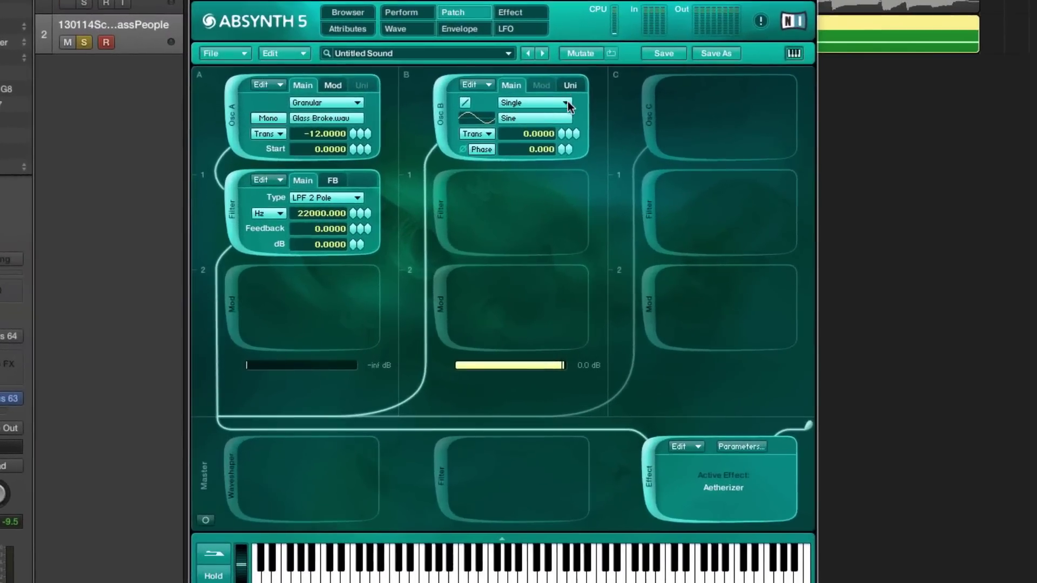
left_click(568, 106)
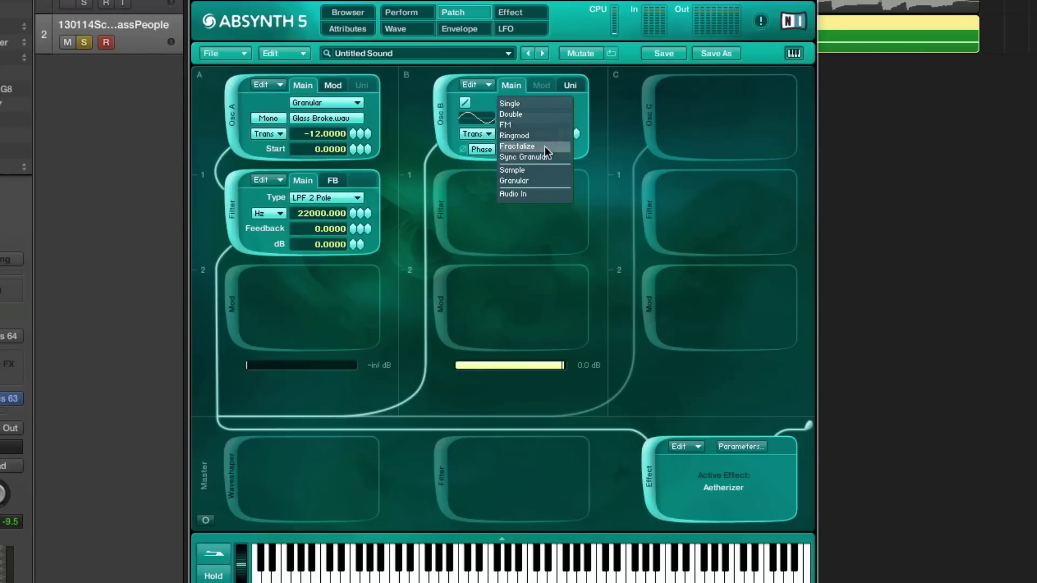
left_click(546, 181)
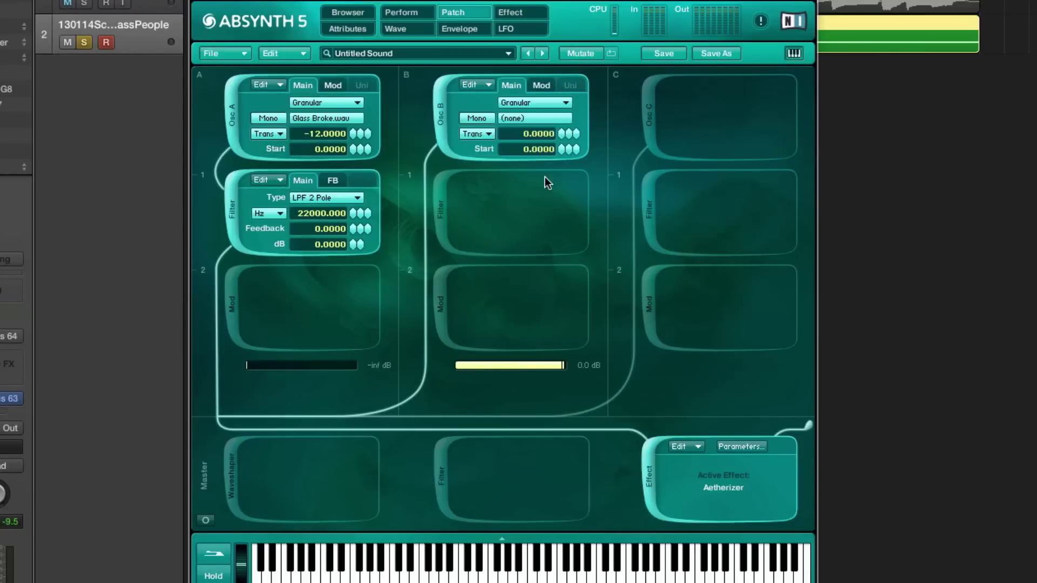
- Load Glass Broke.wav from the 14 - Drums folder into oscillator B
left_click(533, 119)
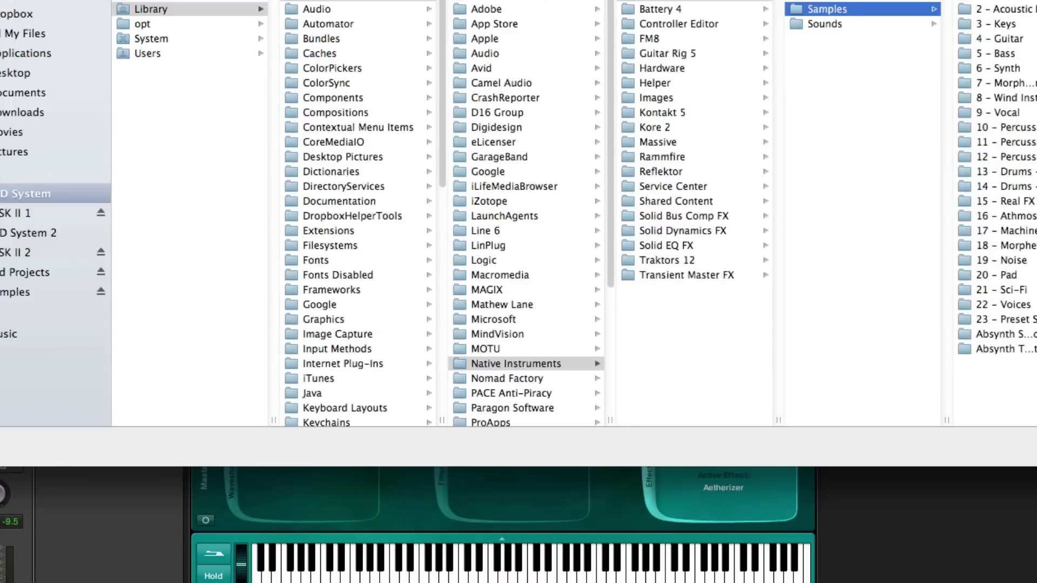
left_click(1003, 186)
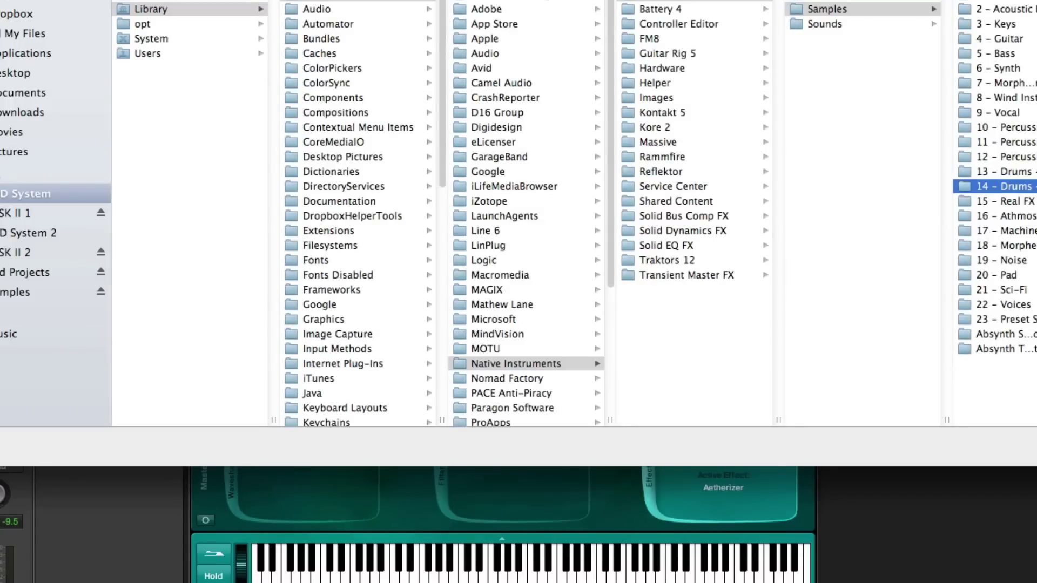
type("glass")
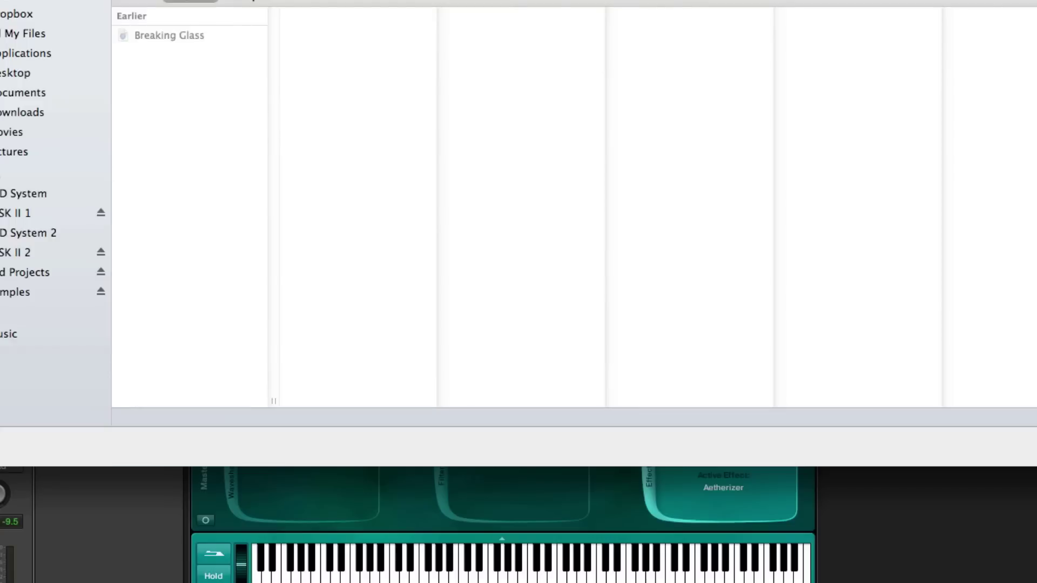
left_click(258, 3)
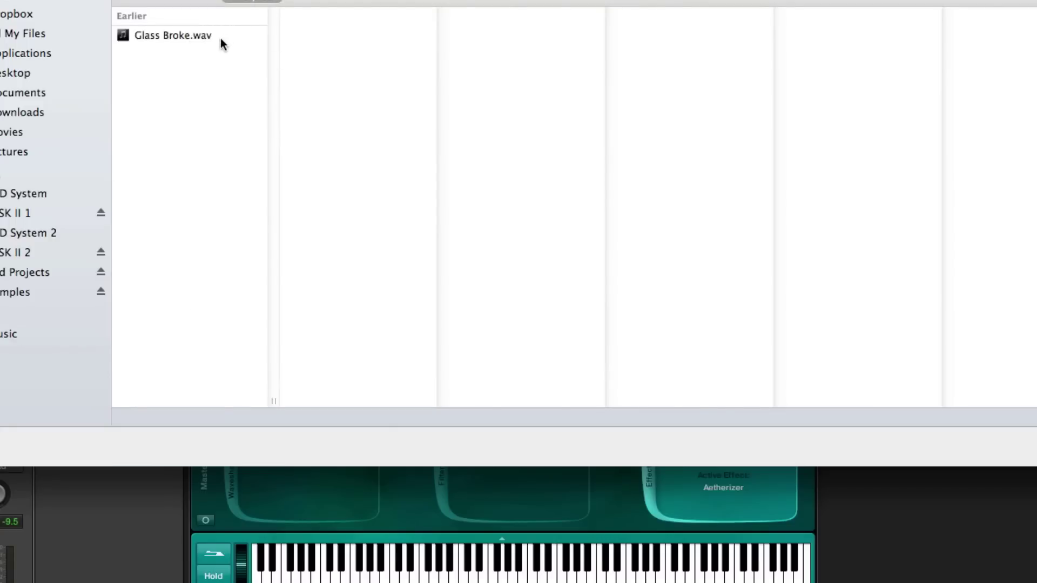
left_click(220, 38)
double_click(218, 37)
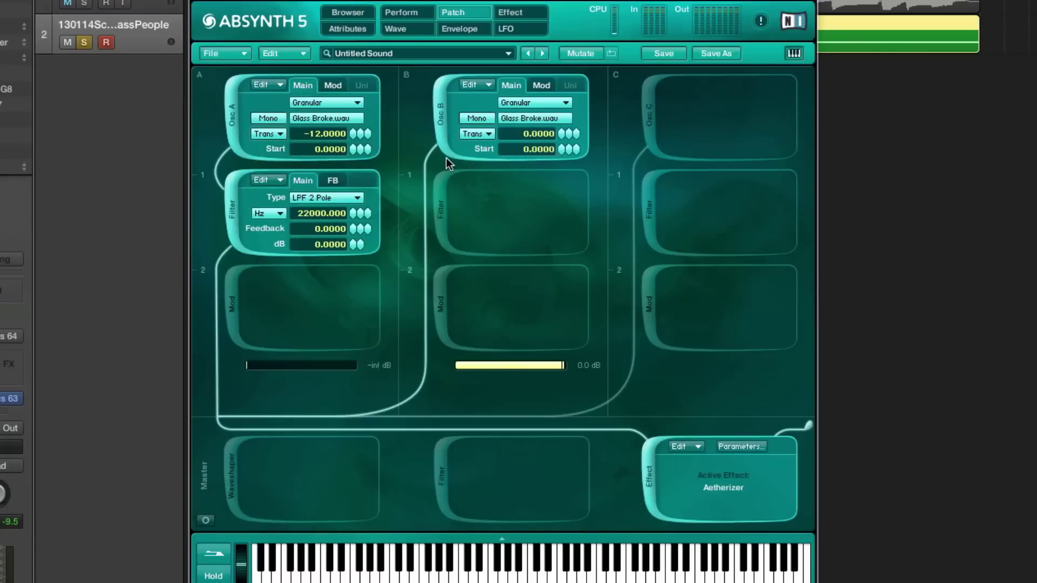
- Add an LPF 2 Pole filter to column B, checking the Envelope and Aetherizer Effect pages
left_click(435, 198)
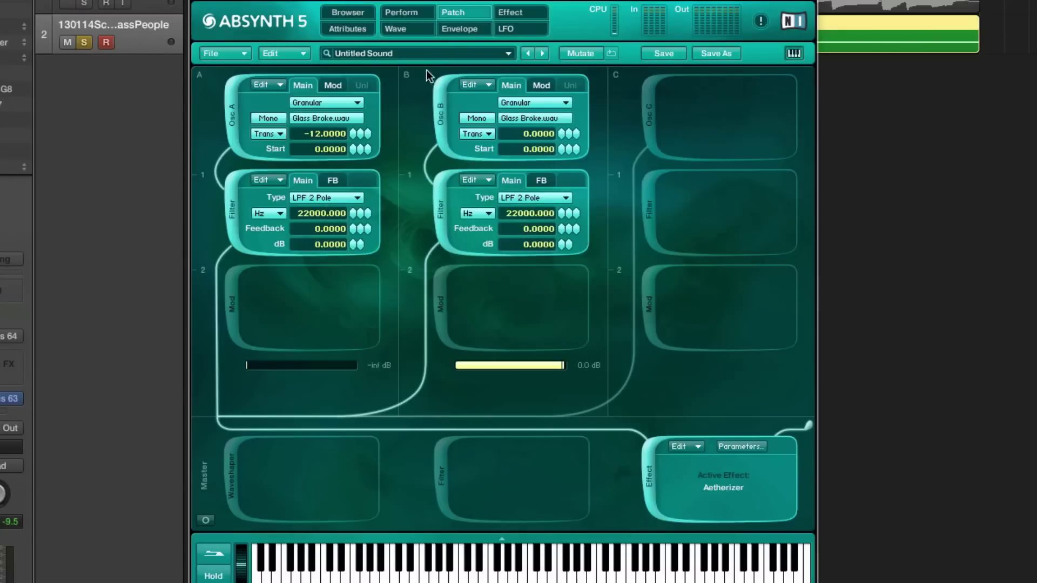
left_click(449, 32)
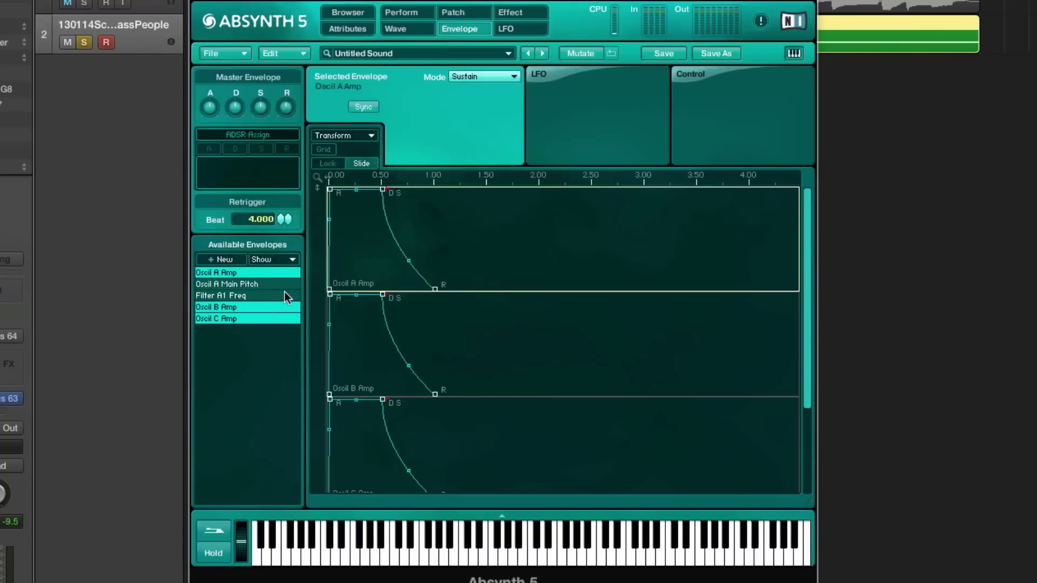
left_click(279, 295)
left_click(453, 12)
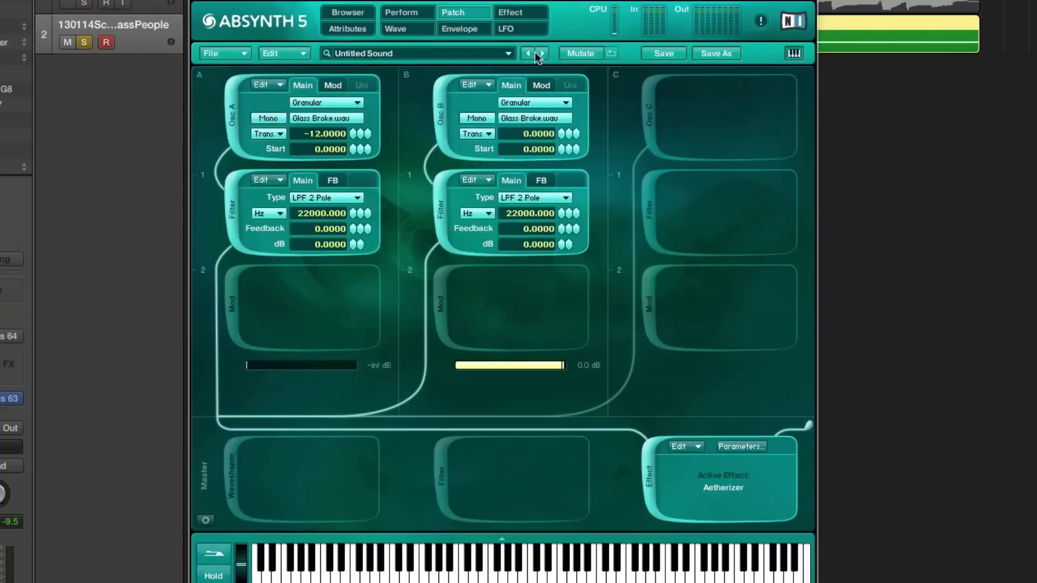
left_click(492, 29)
left_click(523, 16)
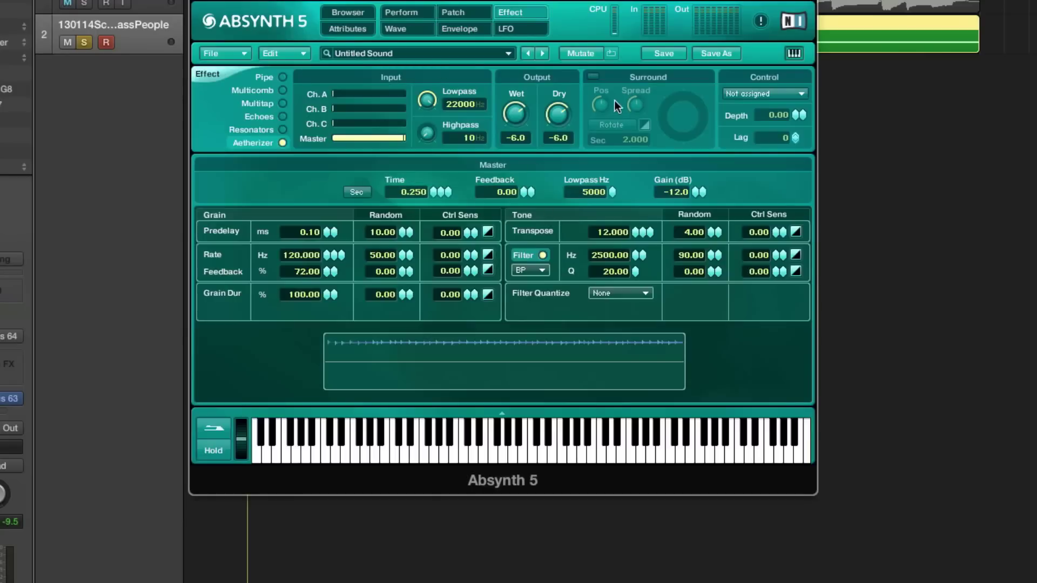
left_click(468, 15)
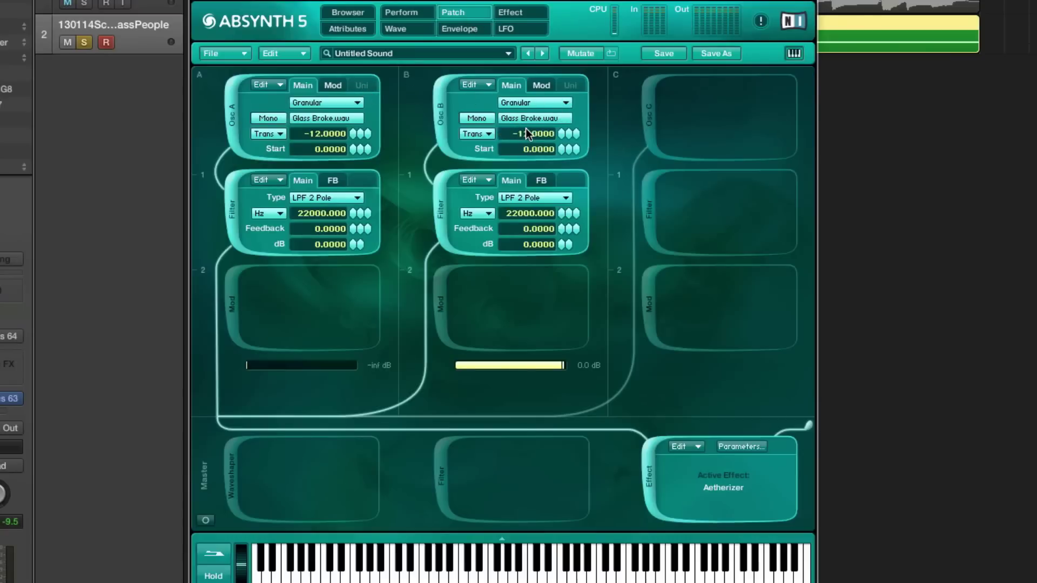
- Show both oscillators' granular Mod settings and set oscillator B's Time % to 10
left_click(333, 86)
left_click(541, 85)
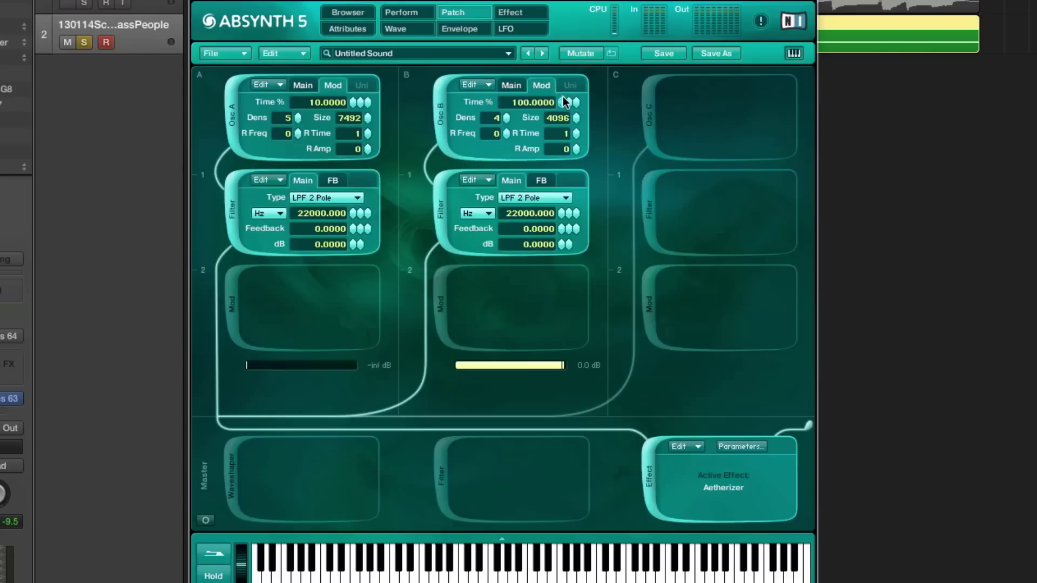
double_click(546, 105)
type("10")
key("Return")
left_click(541, 181)
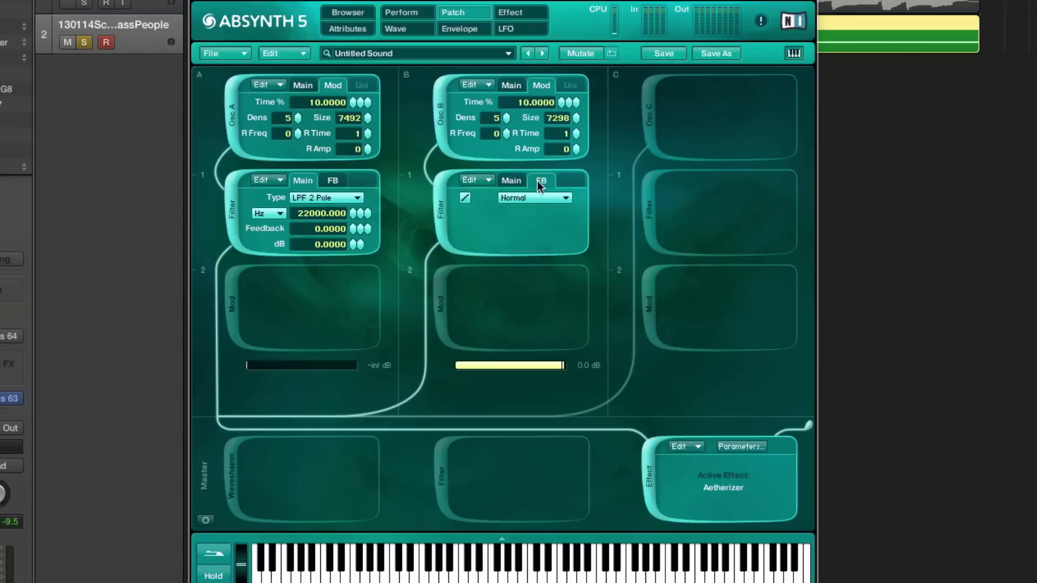
left_click(513, 182)
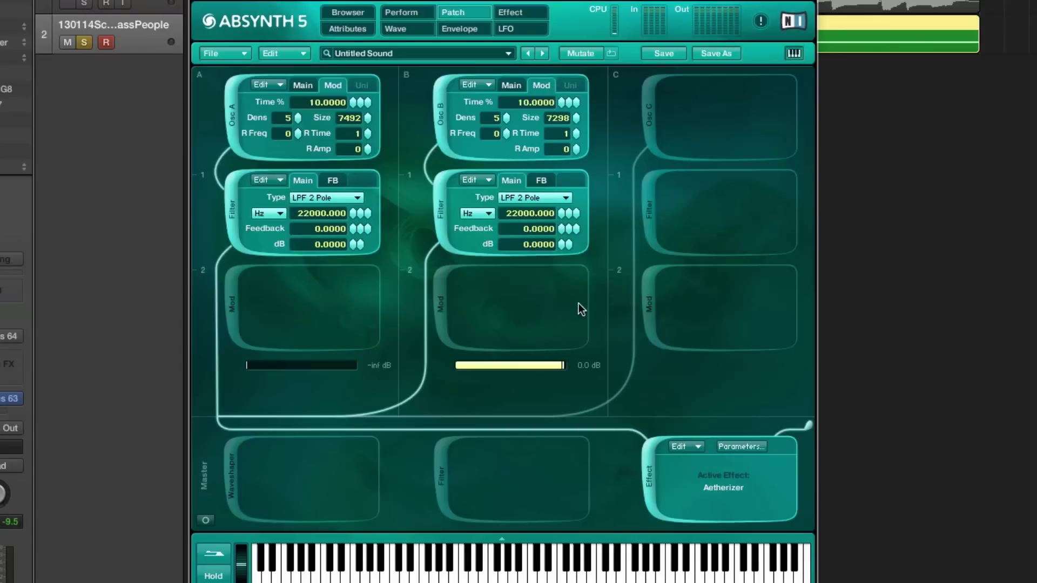
- Remove column A's oscillator, then set the Aetherizer dry to full and wet to about -5.7 dB
left_click(229, 122)
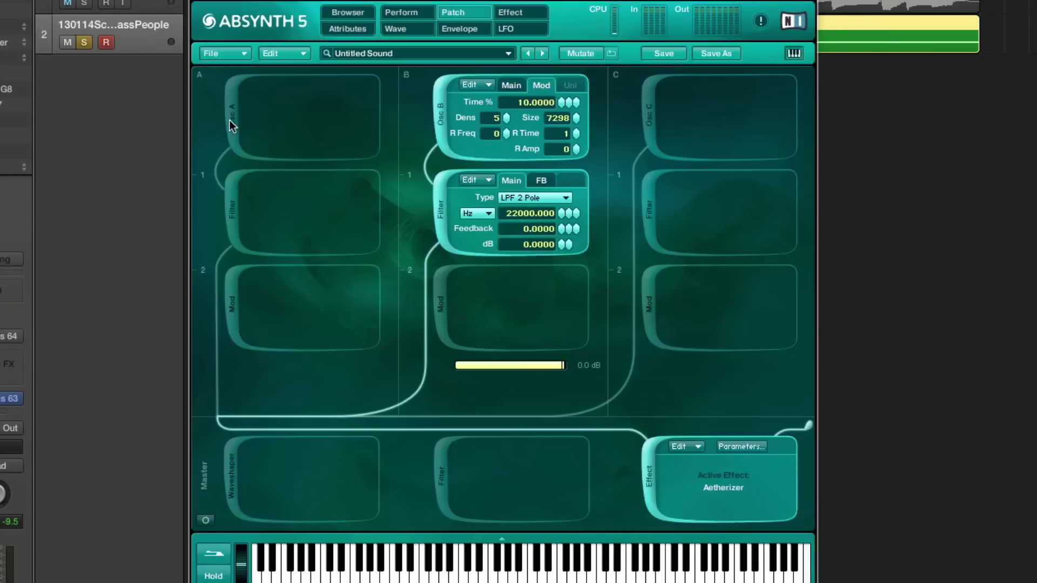
left_click(481, 30)
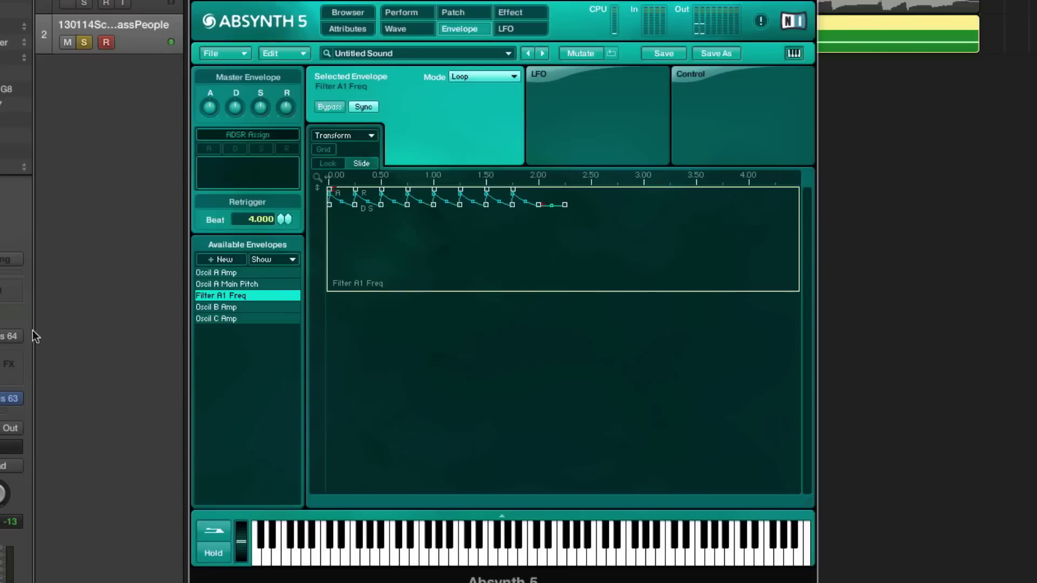
left_click(510, 13)
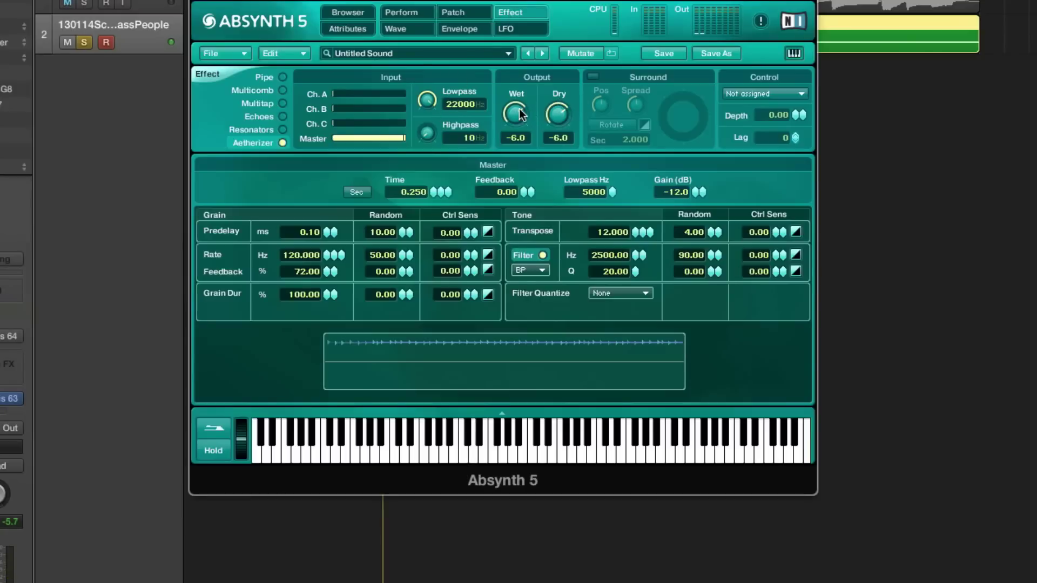
left_click_drag(520, 113, 569, 160)
mouse_move(566, 115)
left_mouse_down()
mouse_move(565, 93)
mouse_move(562, 113)
left_mouse_up()
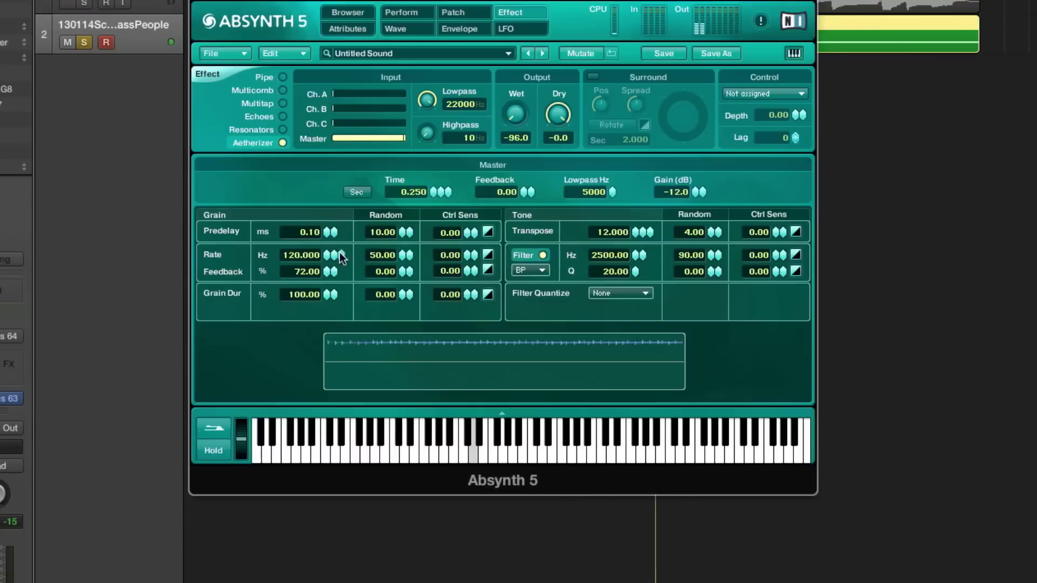
left_click_drag(516, 112, 517, 0)
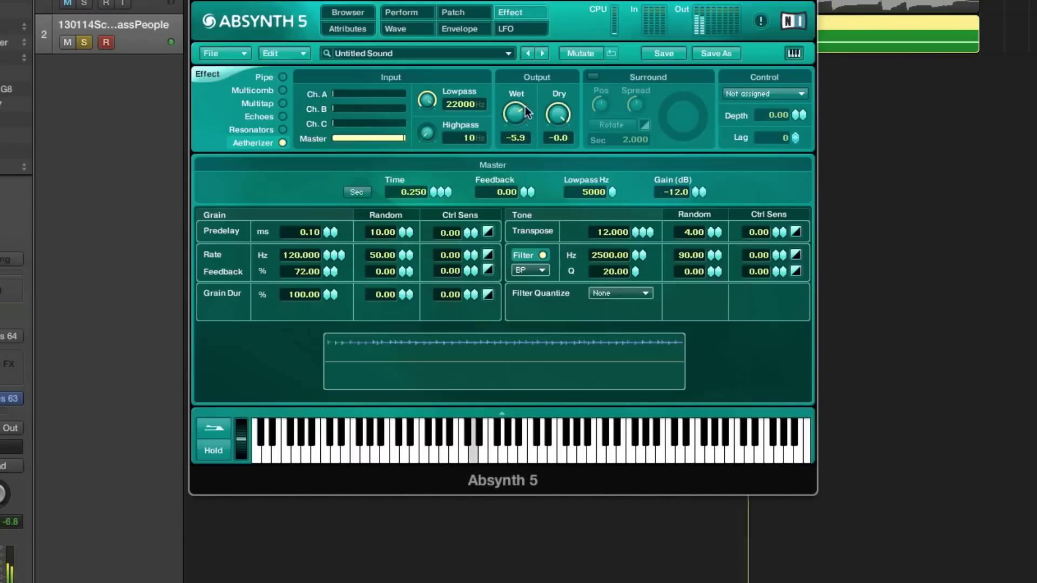
mouse_move(525, 106)
left_mouse_down()
mouse_move(527, 116)
mouse_move(528, 99)
left_mouse_up()
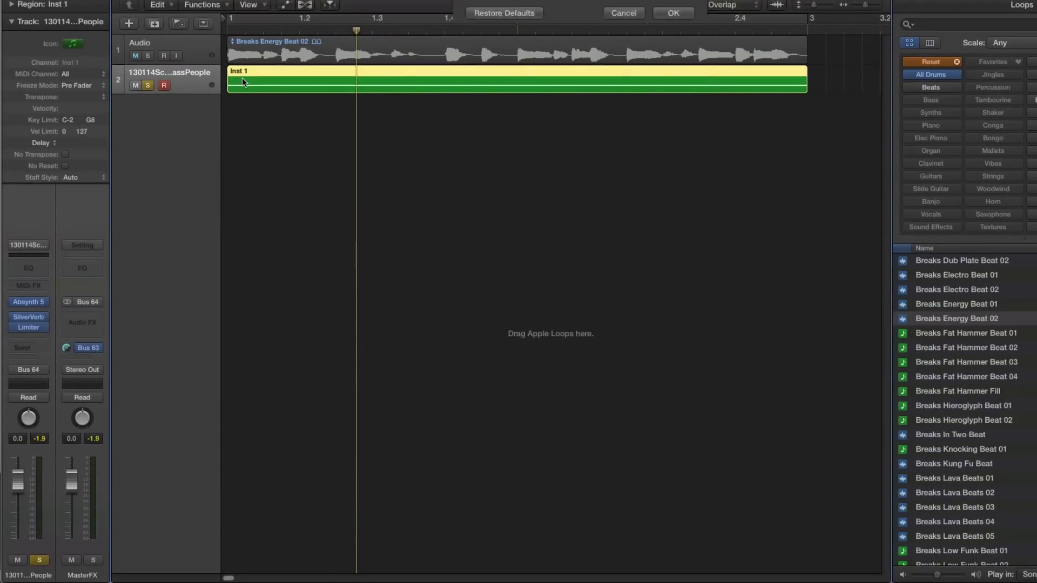
- Bounce the Absynth instrument track in place to Inst 1_bip and solo only the new track
key("Return")
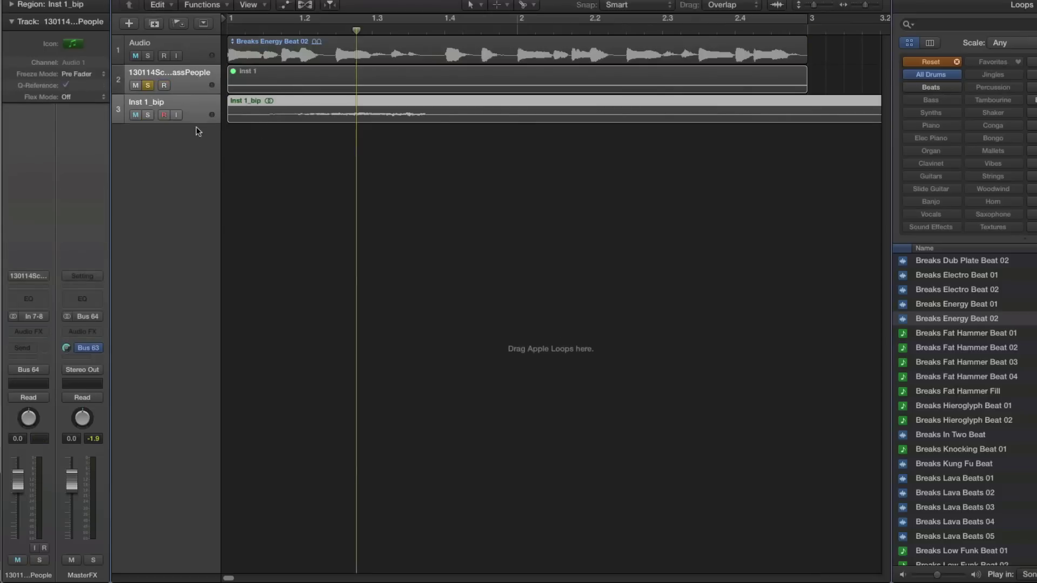
left_click(148, 114)
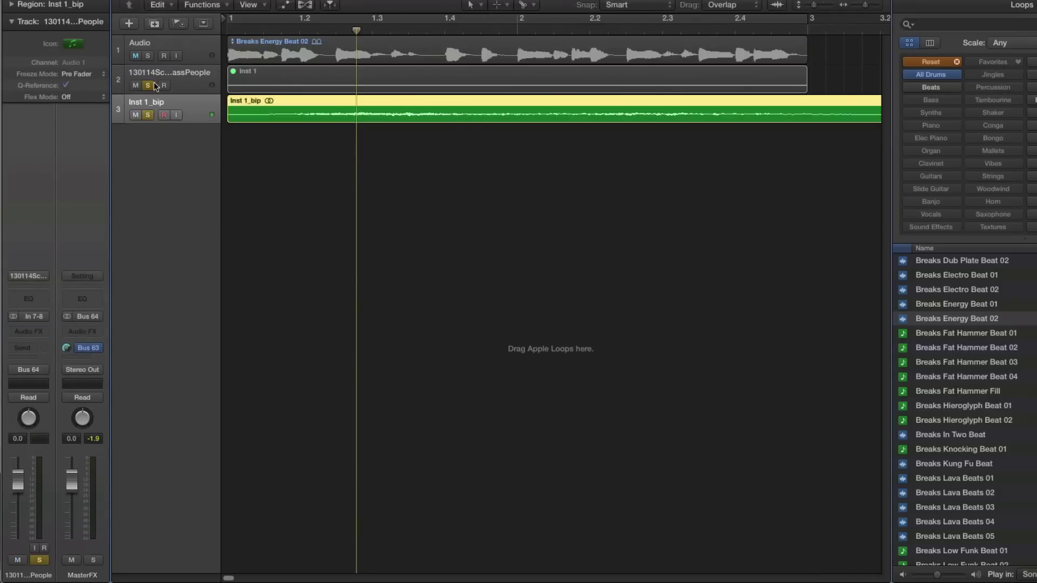
left_click(150, 85)
key("z")
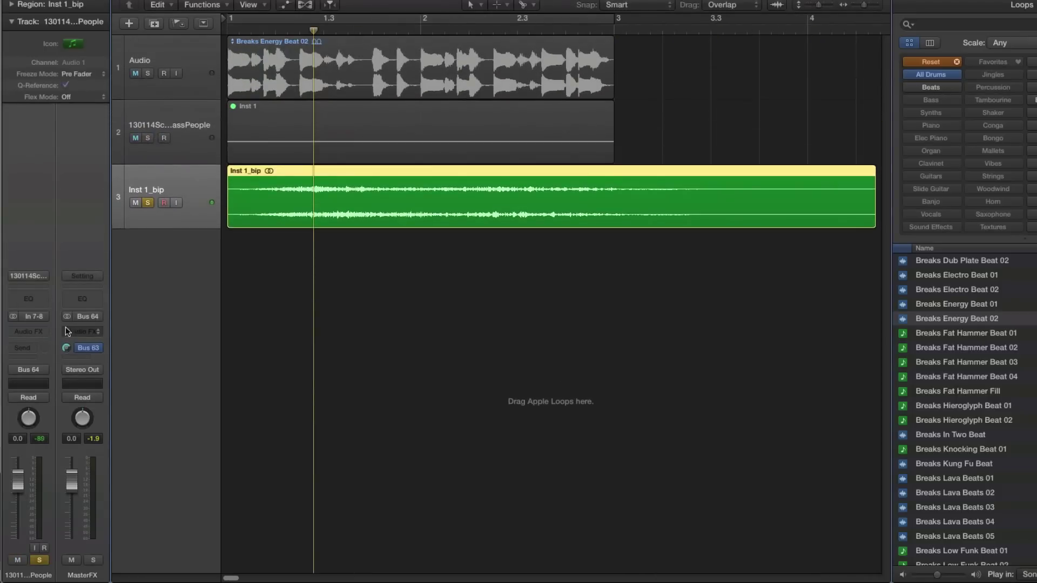
- Insert stereo Absynth 5 FX on Inst 1_bip and show its Patch routing page
left_click(35, 332)
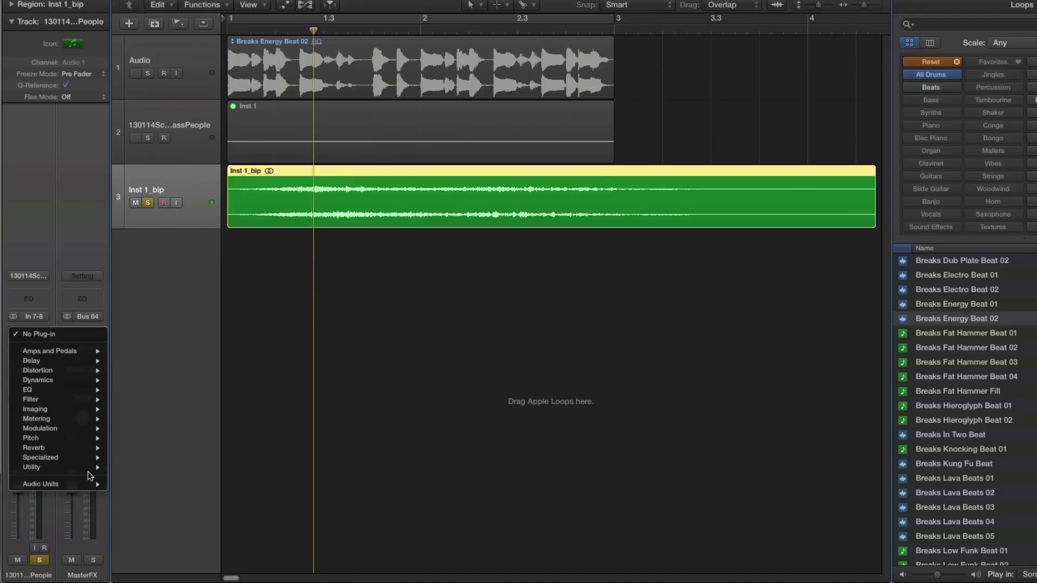
mouse_move(81, 484)
mouse_move(189, 407)
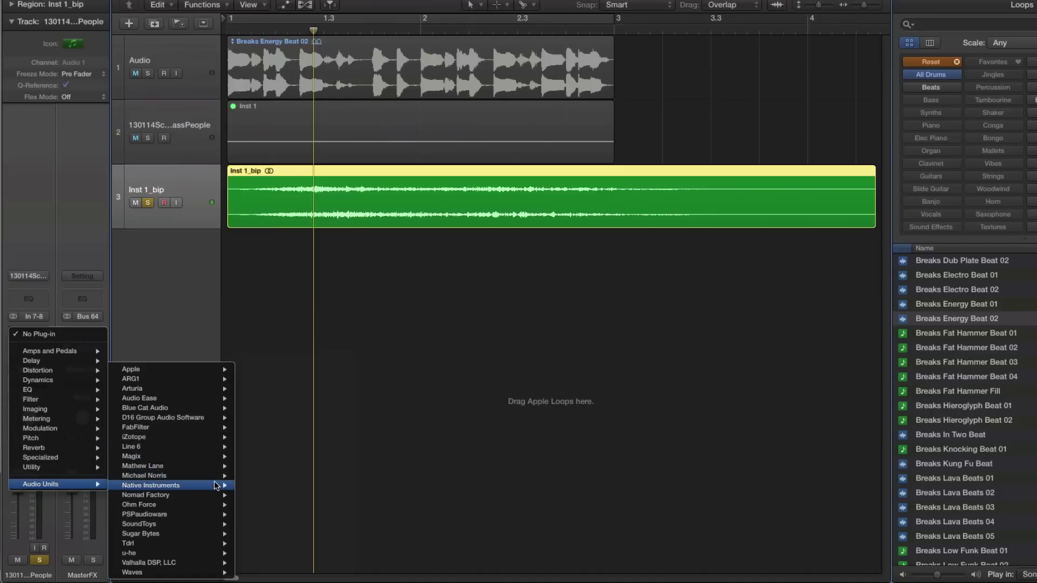
mouse_move(217, 485)
mouse_move(259, 485)
left_click(358, 485)
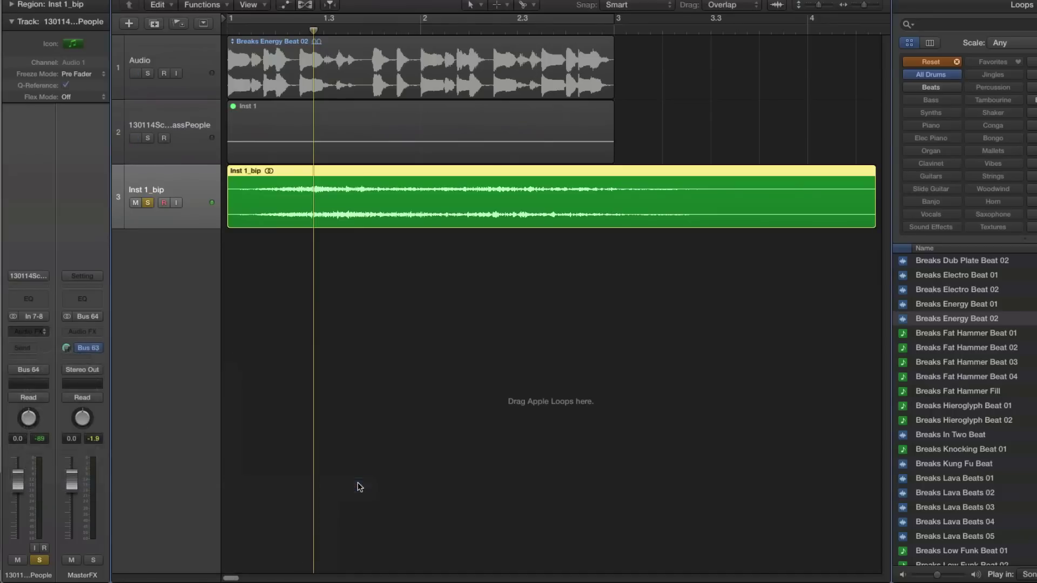
left_click(230, 49)
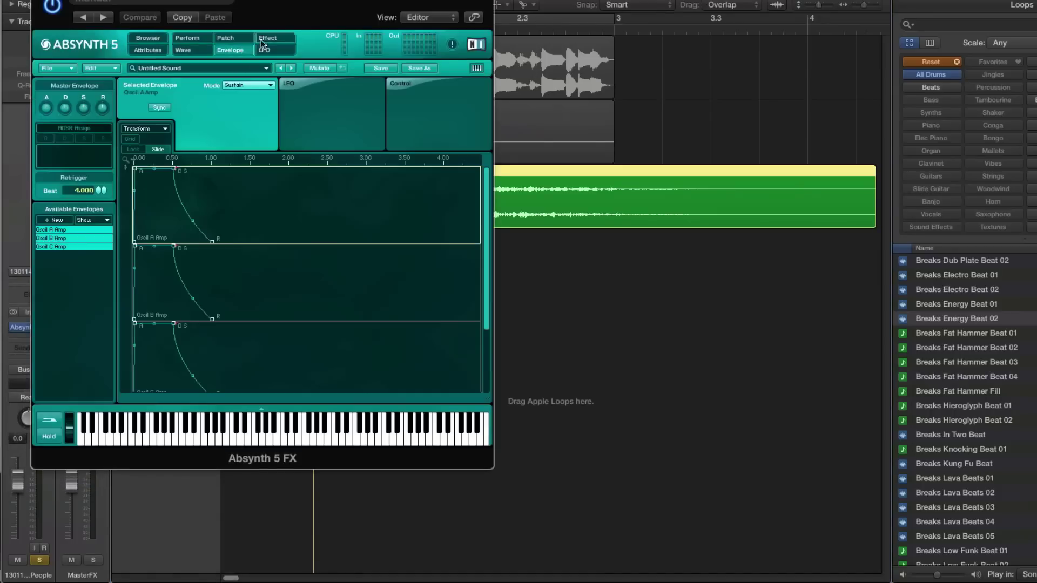
left_click(266, 38)
left_click(237, 39)
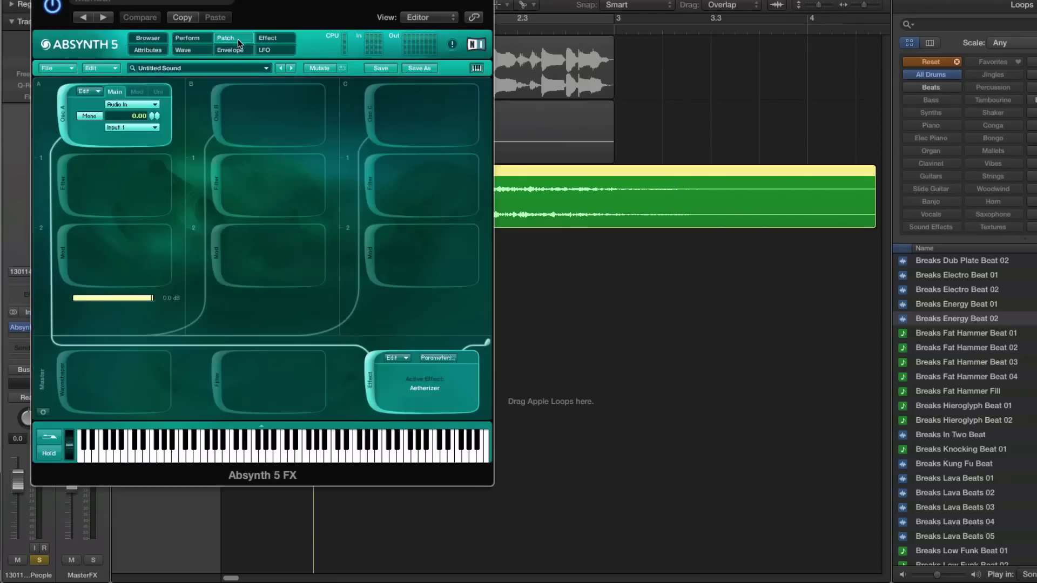
- Add LPF 2 Pole in slot A1, map its cutoff to Macro Control 1, and lower it to about two-thirds
left_click(65, 184)
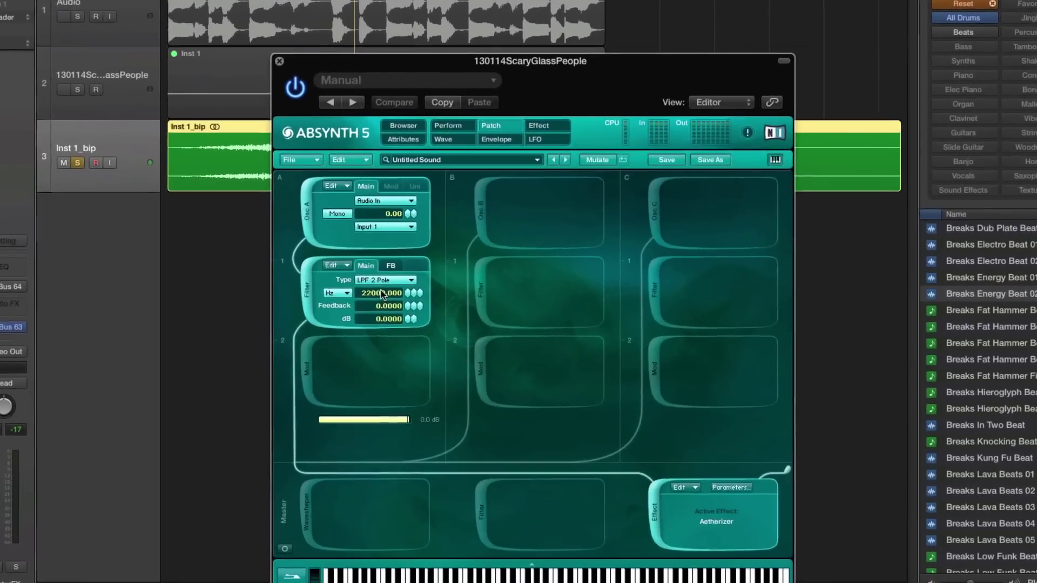
right_click(108, 186)
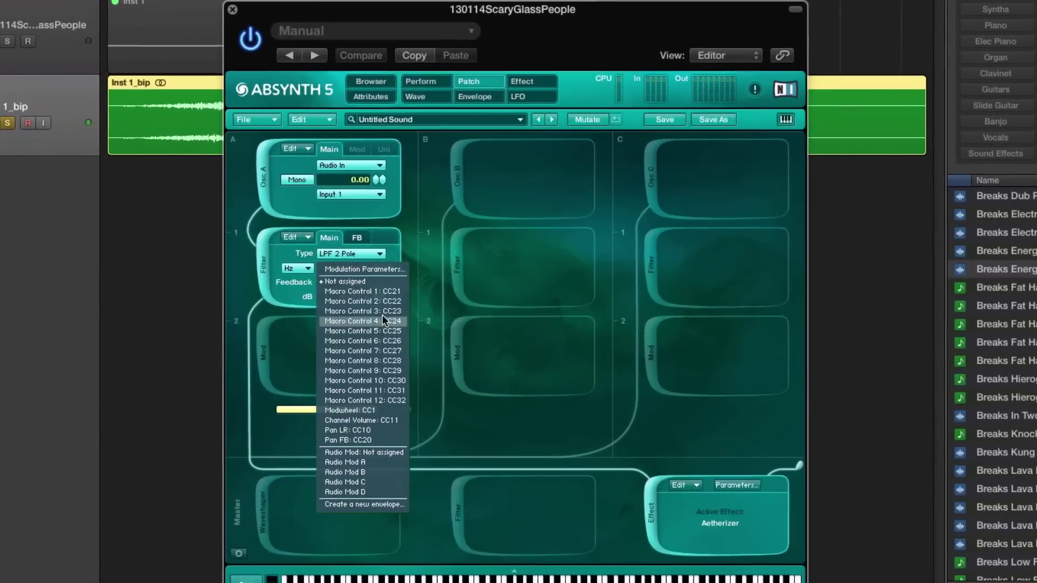
left_click(394, 300)
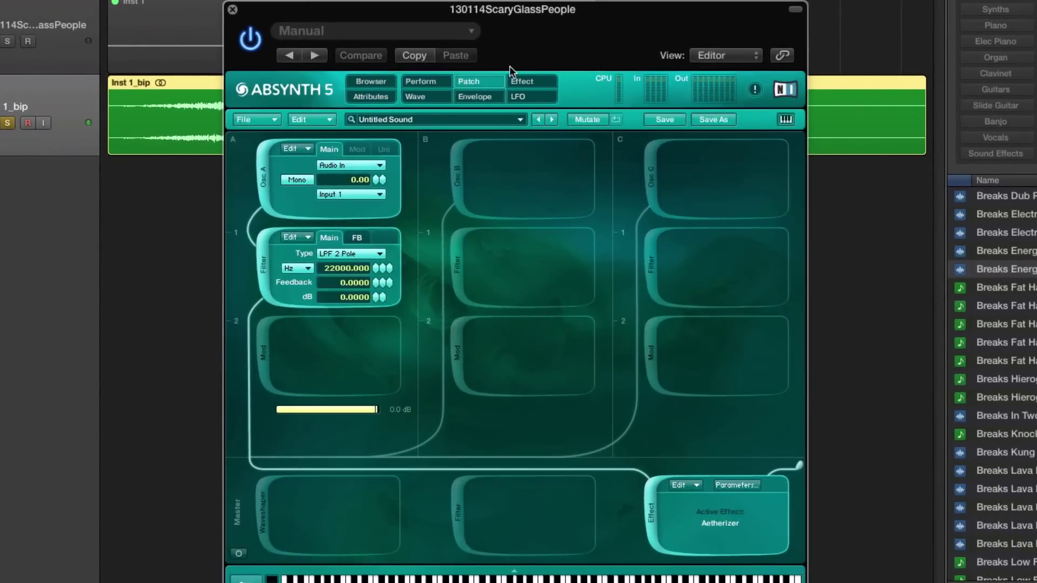
left_click(478, 96)
left_click(433, 81)
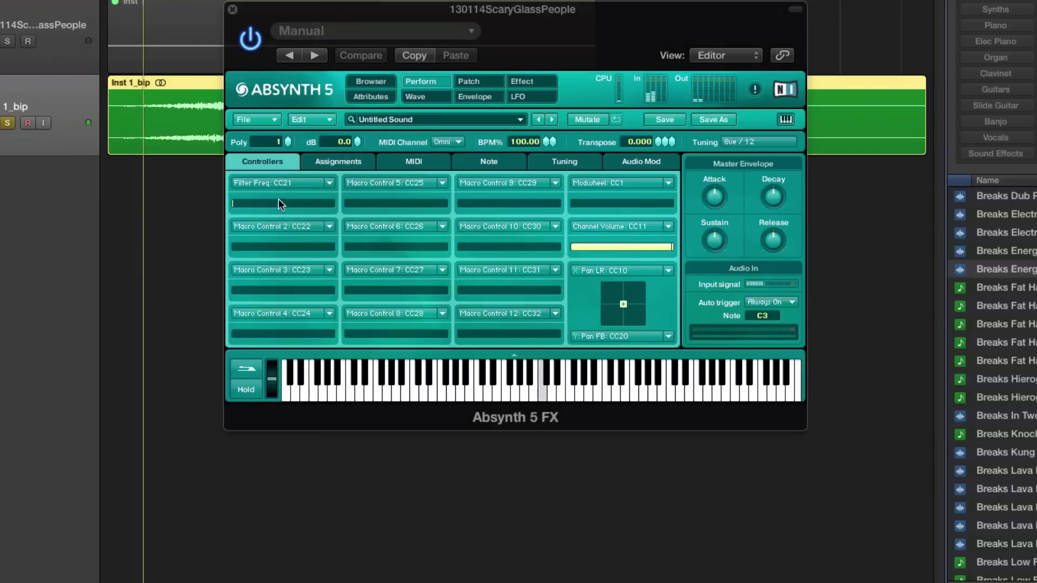
left_click(276, 202)
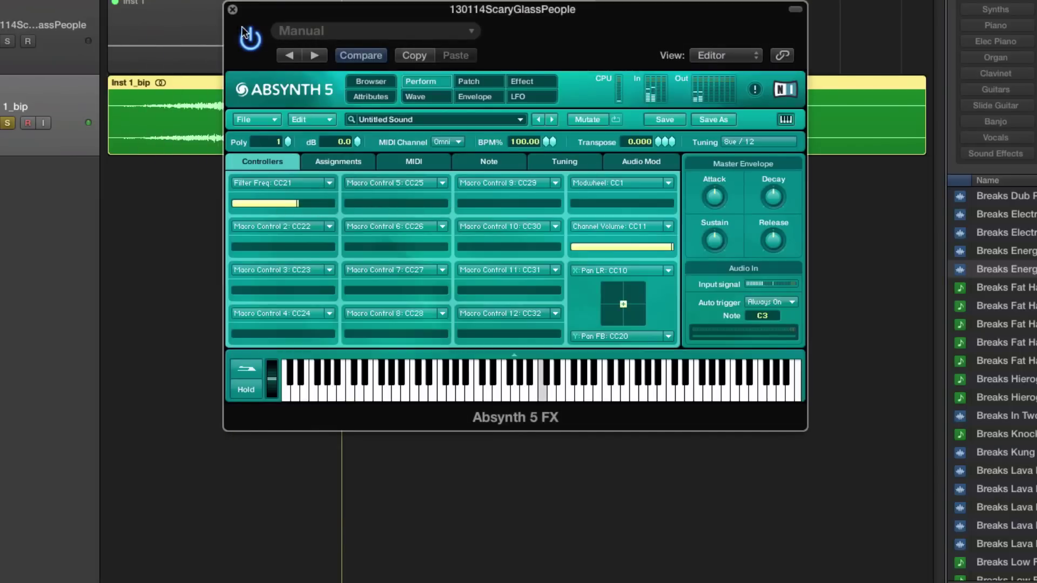
left_click(232, 10)
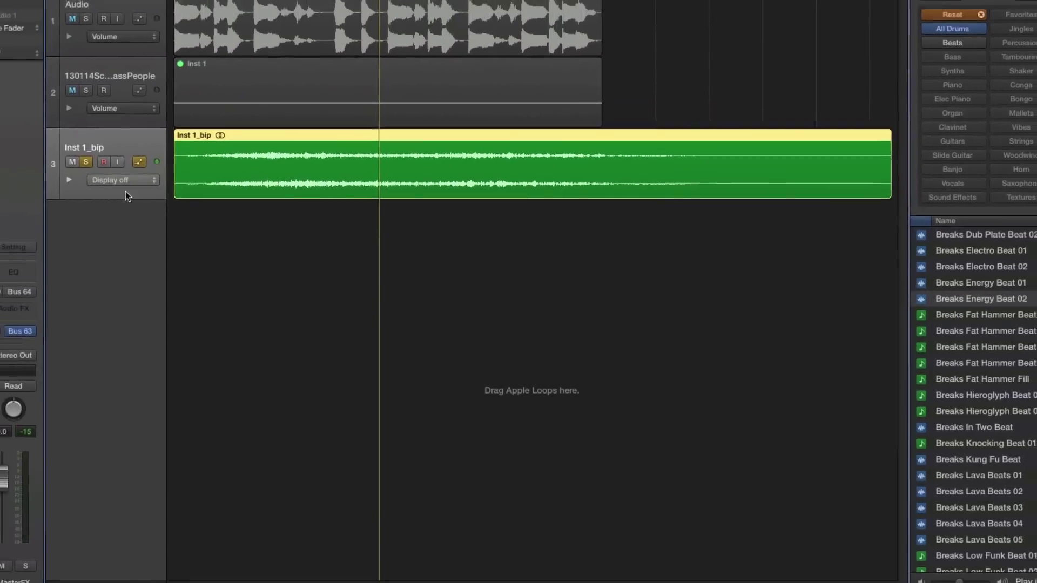
- Show Filter Freq automation on track 3 with the automation mode set to Read
left_click(81, 157)
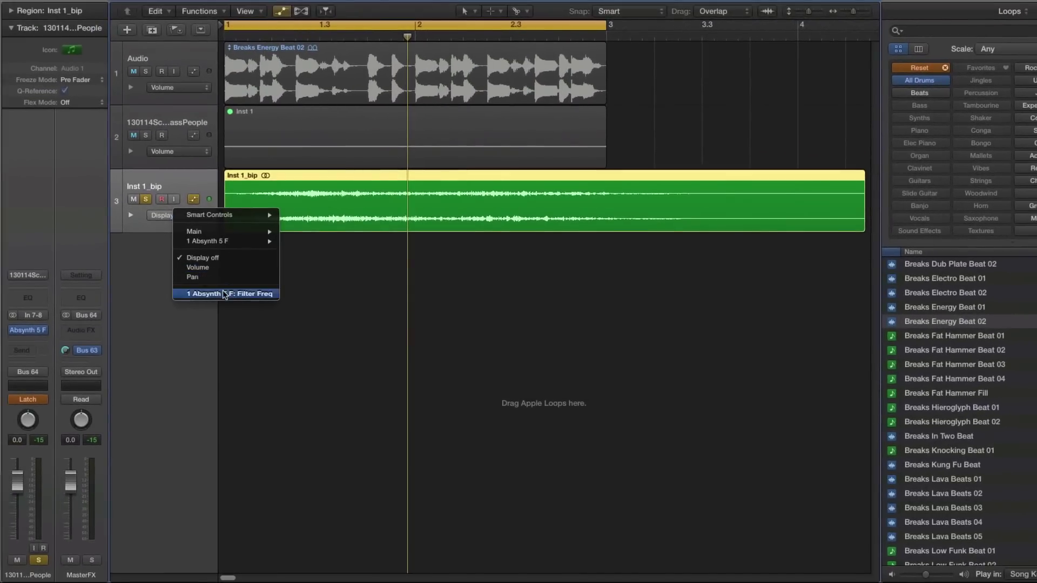
left_click(224, 294)
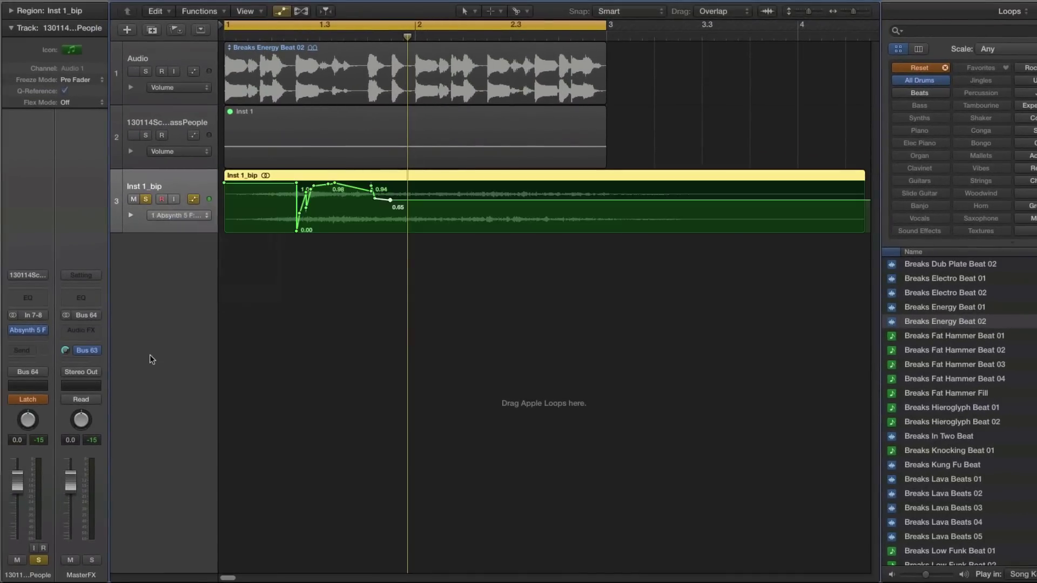
left_click(42, 400)
left_click(44, 398)
- Reduce the Filter Freq points to a 0.00–1.00 ramp and bend it into a smooth curve
left_click_drag(389, 200, 609, 128)
left_click_drag(369, 193, 186, 297)
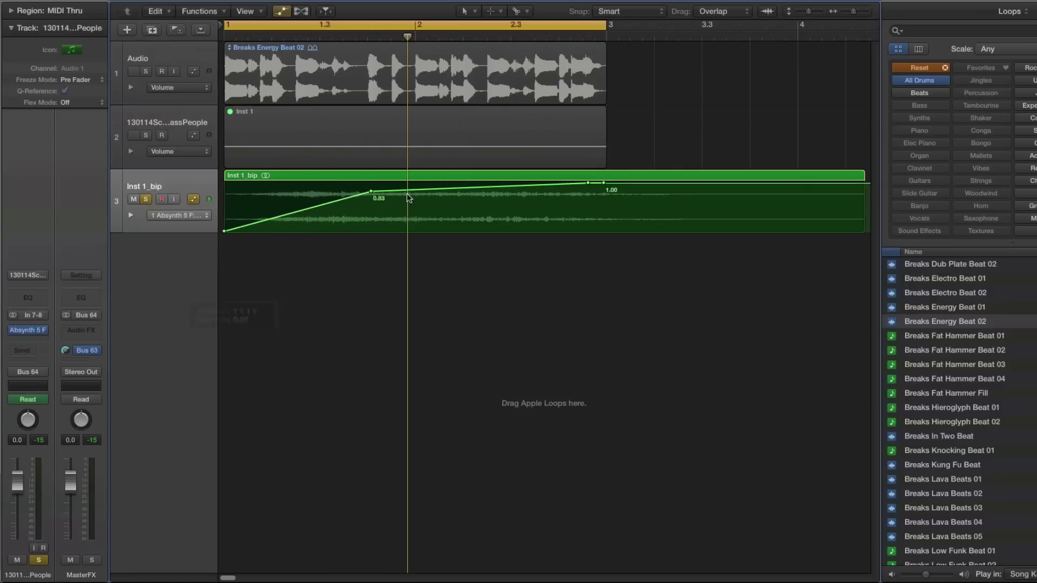
left_click(372, 192)
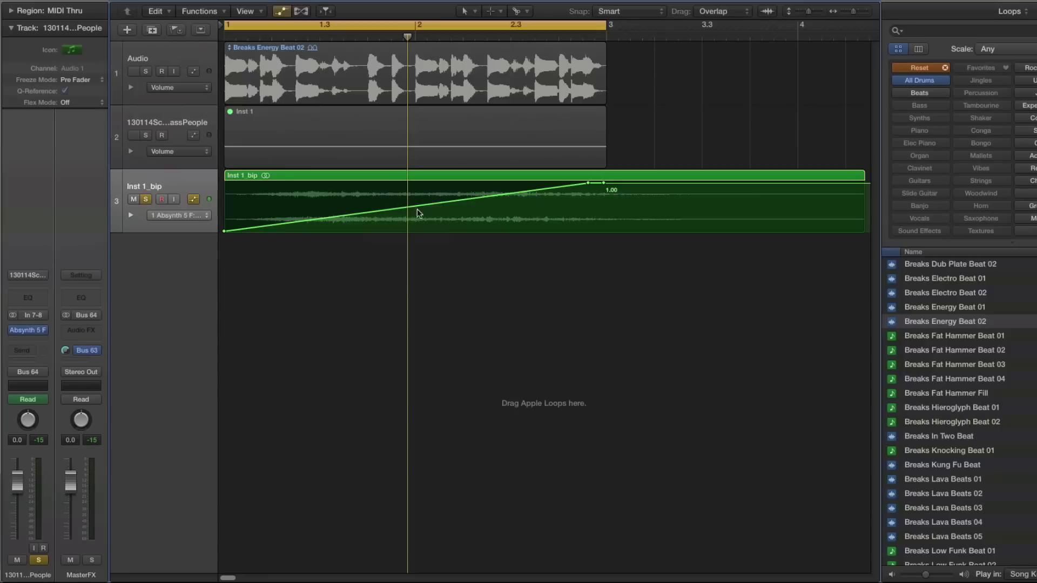
key("t")
left_click(457, 197)
left_click_drag(459, 208, 462, 232)
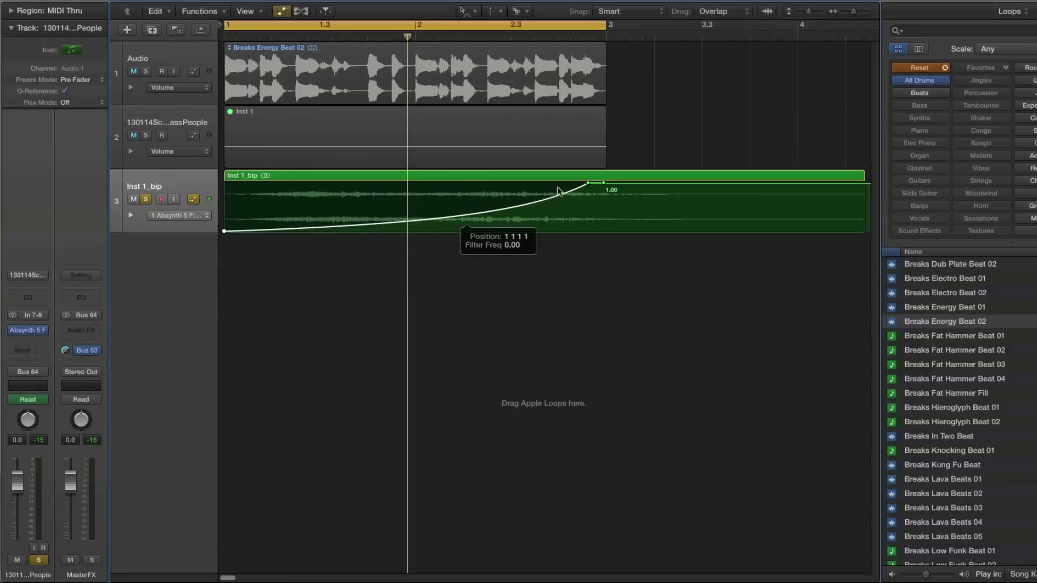
- Play the project at a higher volume to hear the filter sweep, then stop
key("space")
key("XF86AudioRaiseVolume")
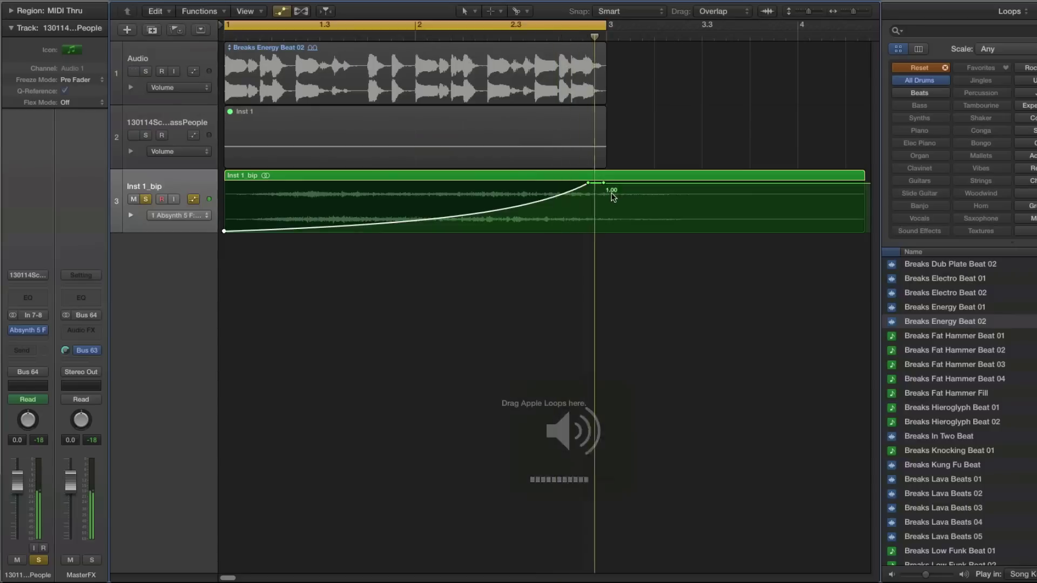
key("space")
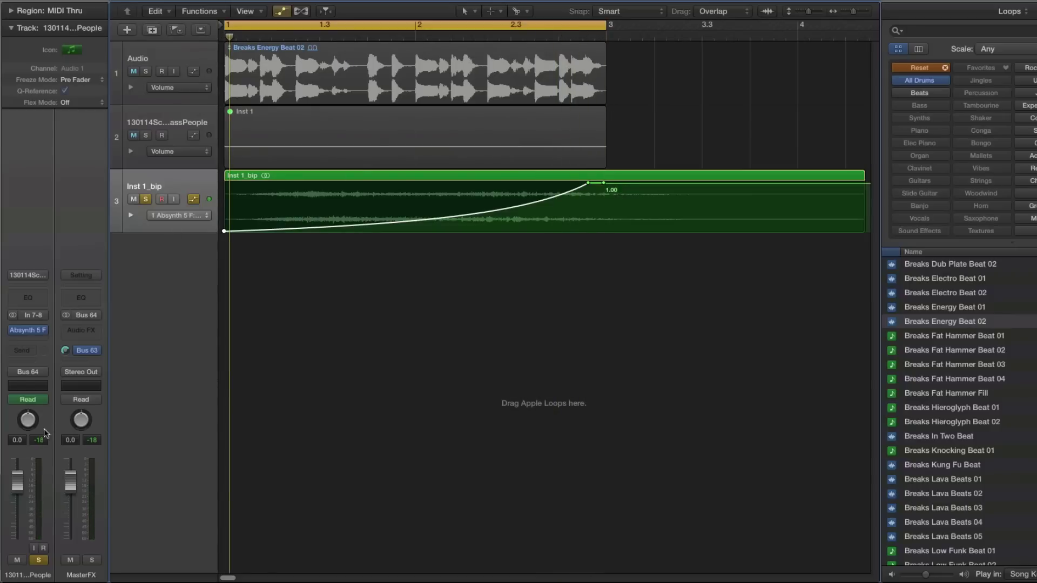
- Reopen Absynth 5 FX on the Patch page and set the filter feedback to about 0.76
left_click(28, 330)
left_click_drag(558, 113, 453, 57)
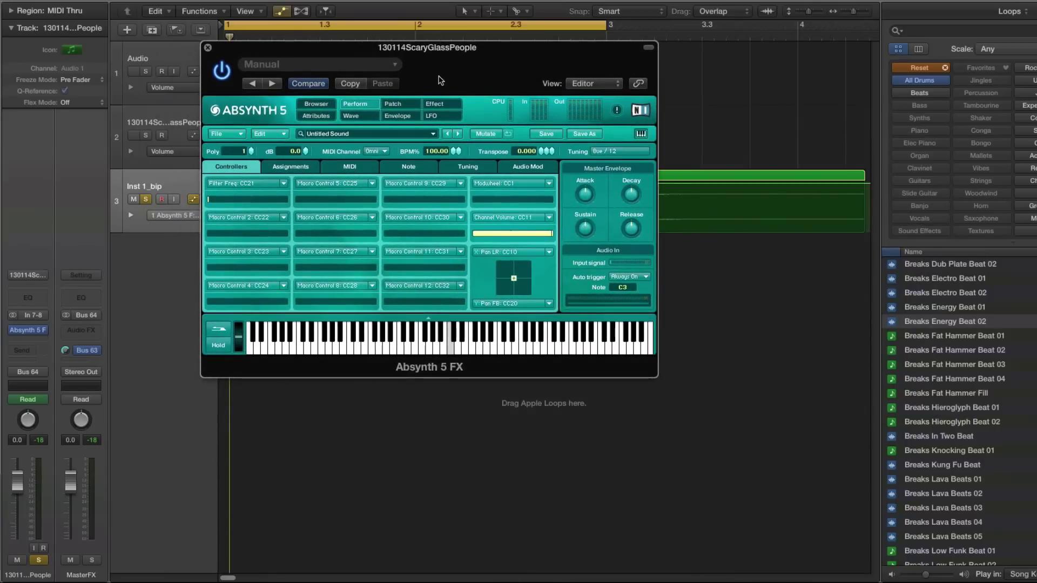
key("XF86AudioRaiseVolume")
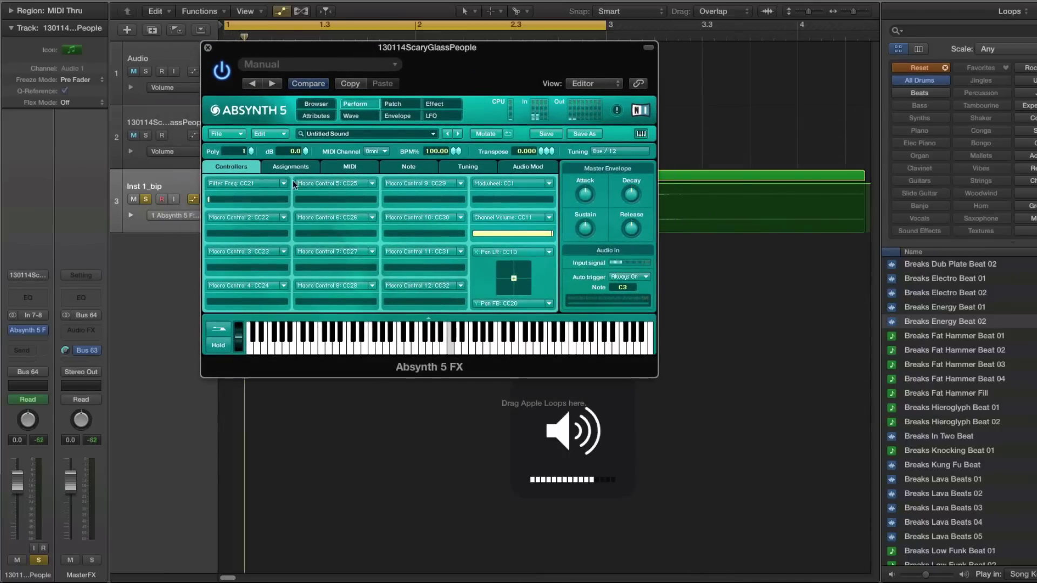
left_click(352, 115)
left_click(407, 104)
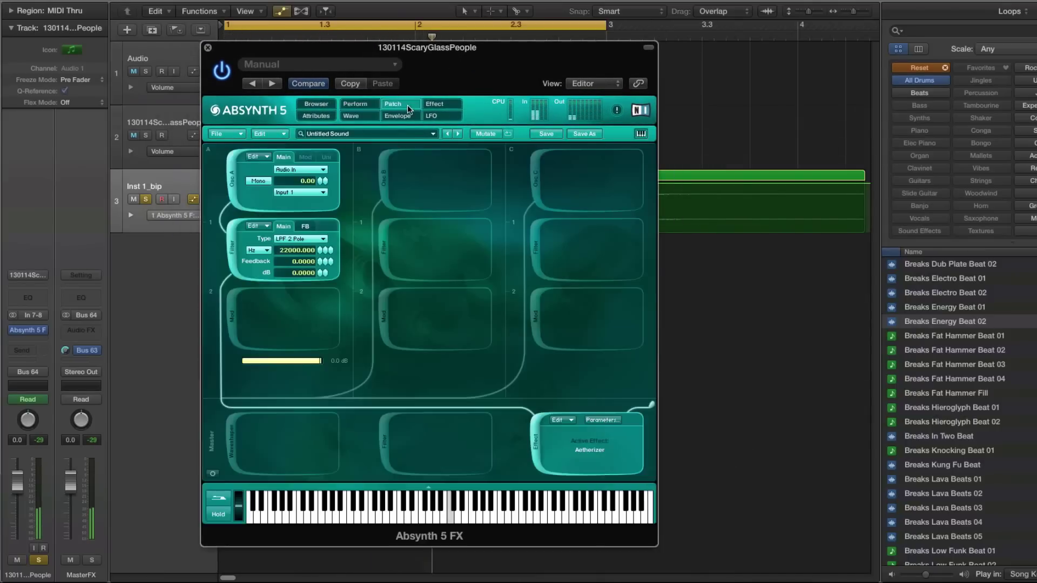
left_click_drag(323, 262, 328, 209)
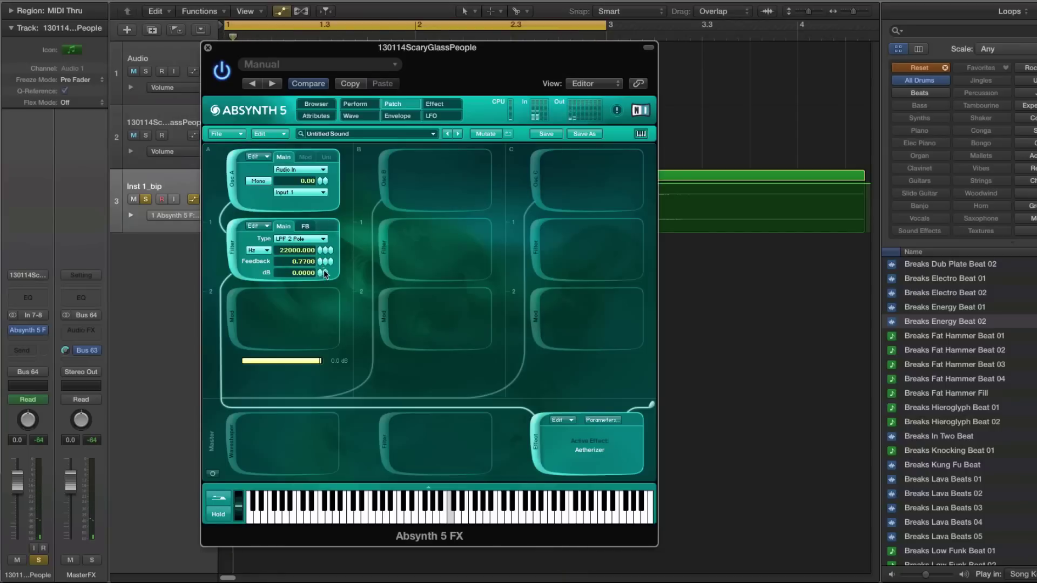
left_click_drag(322, 261, 320, 261)
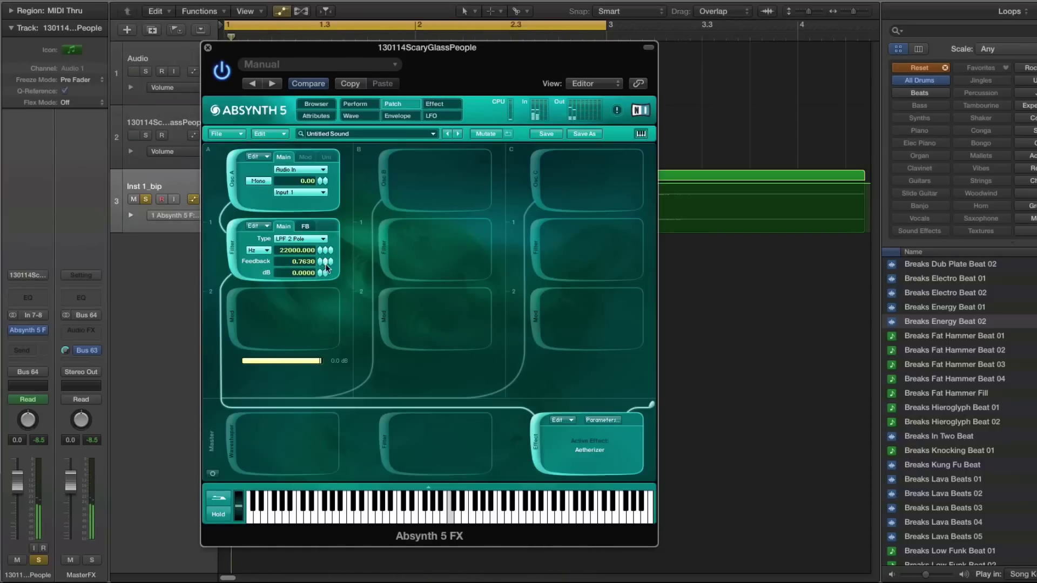
- Turn on the Absynth 5 FX effect and choose Pipe, passing through Aetherizer and Multitap
left_click(443, 107)
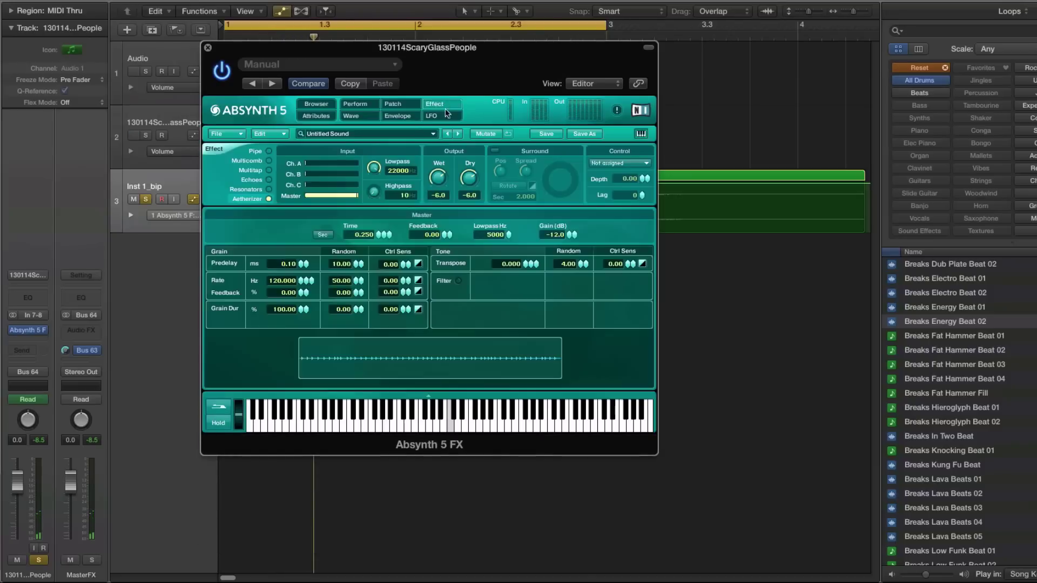
left_click(269, 197)
left_click(268, 169)
left_click(268, 151)
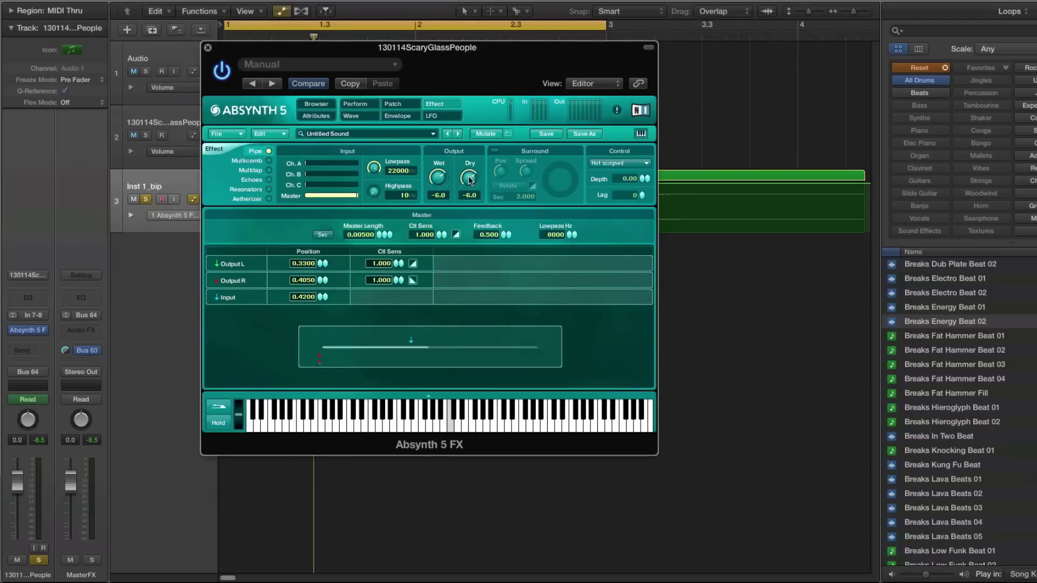
- During playback, set Pipe's Output R to 1.0, Input to 0 and Output L to 0.5
key("space")
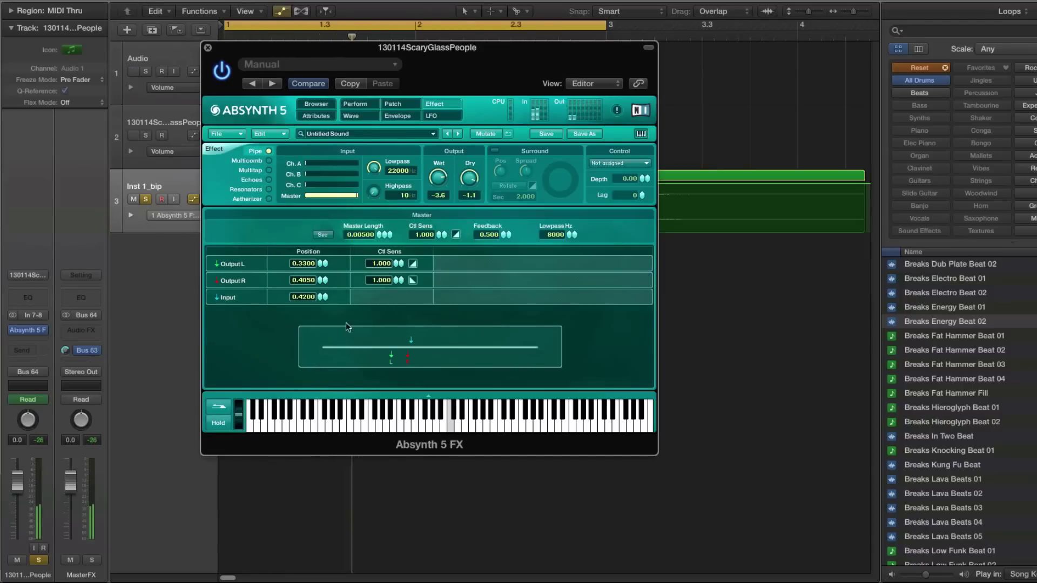
left_click_drag(323, 280, 333, 213)
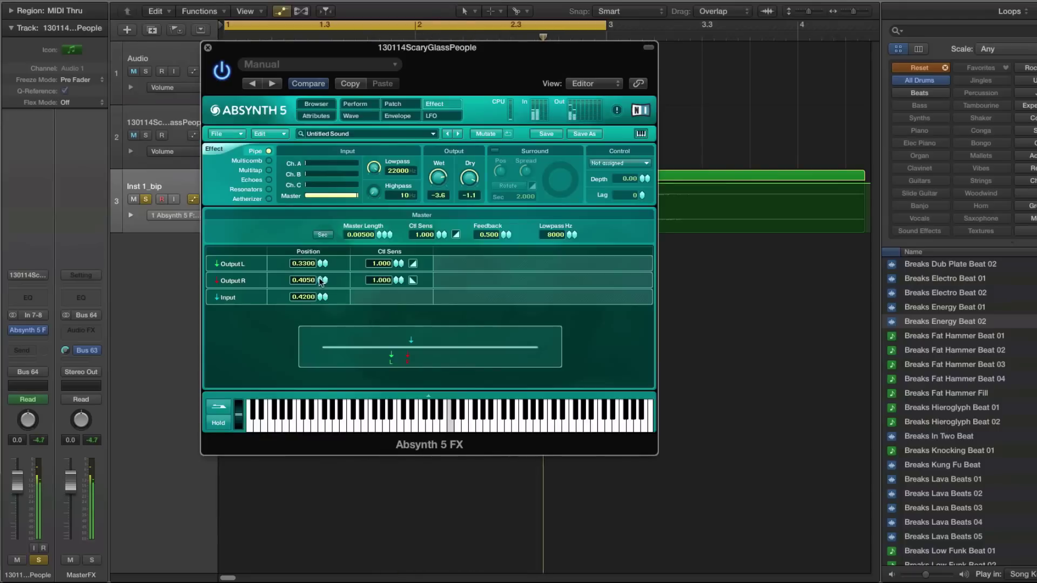
left_click_drag(411, 340, 320, 340)
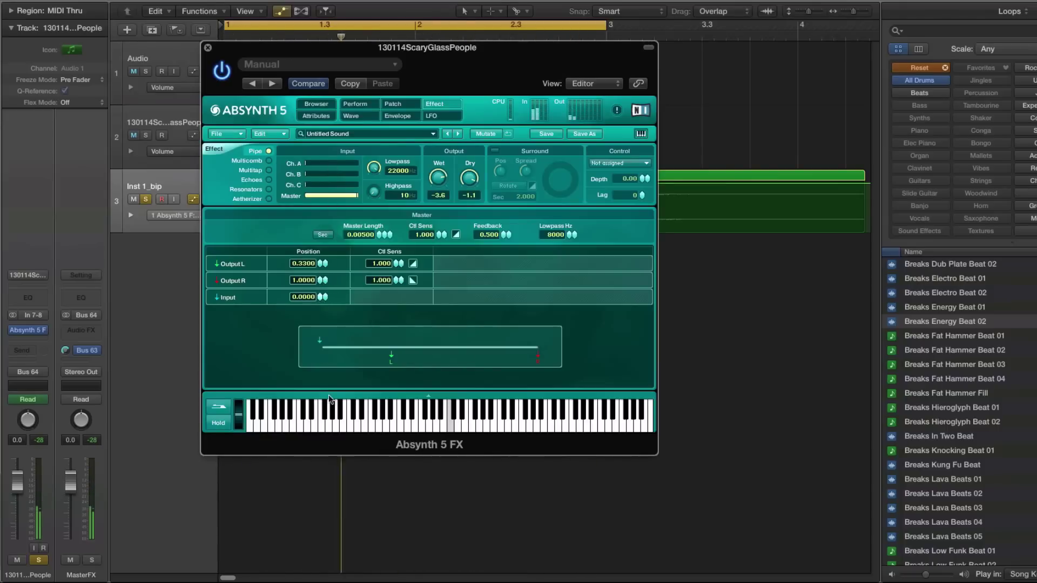
double_click(314, 264)
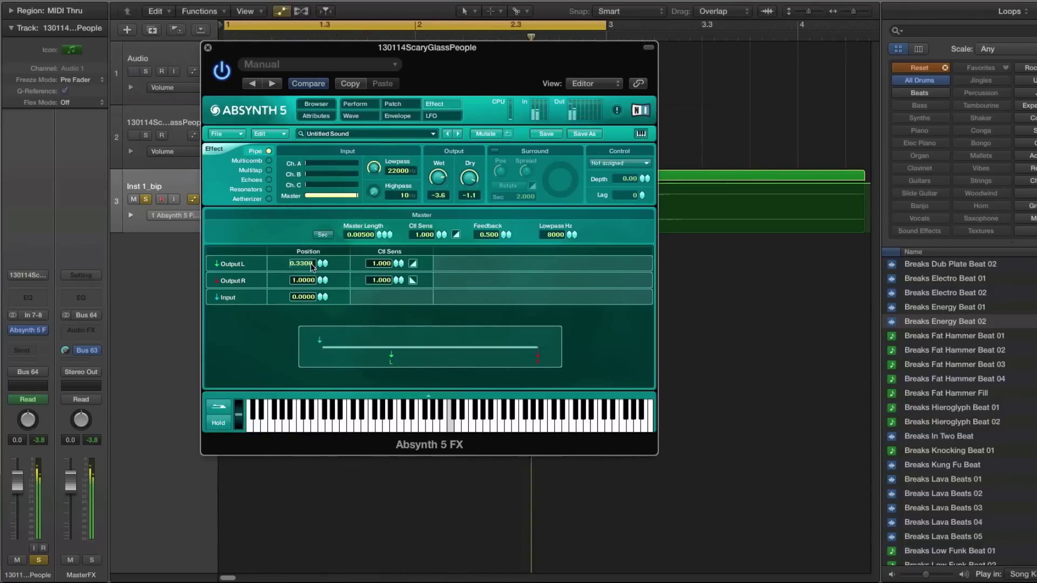
key("BackSpace")
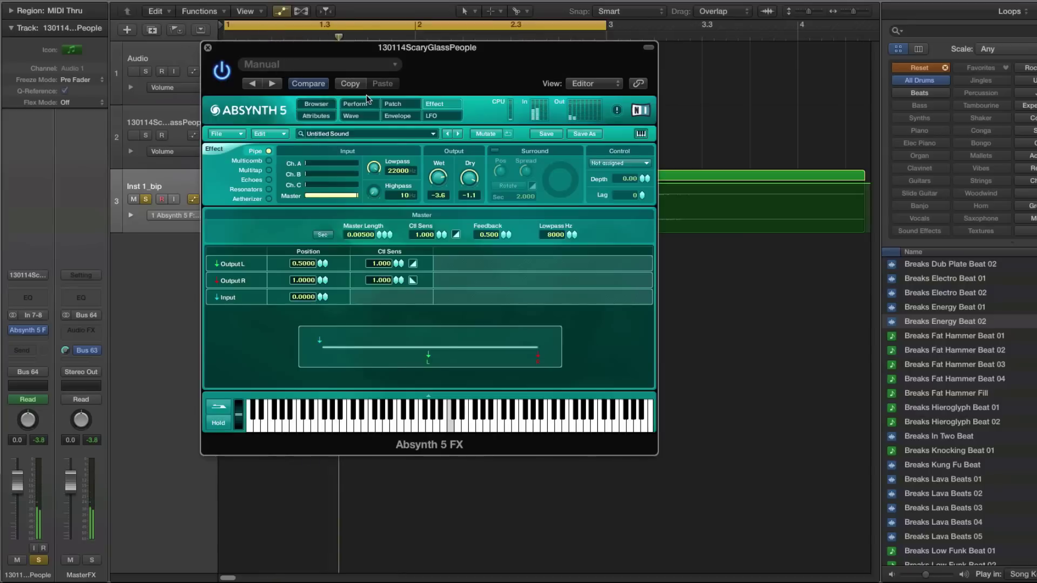
left_click(371, 107)
- On the Patch page, lower the Absynth 5 FX filter feedback to 0.125
left_click(361, 115)
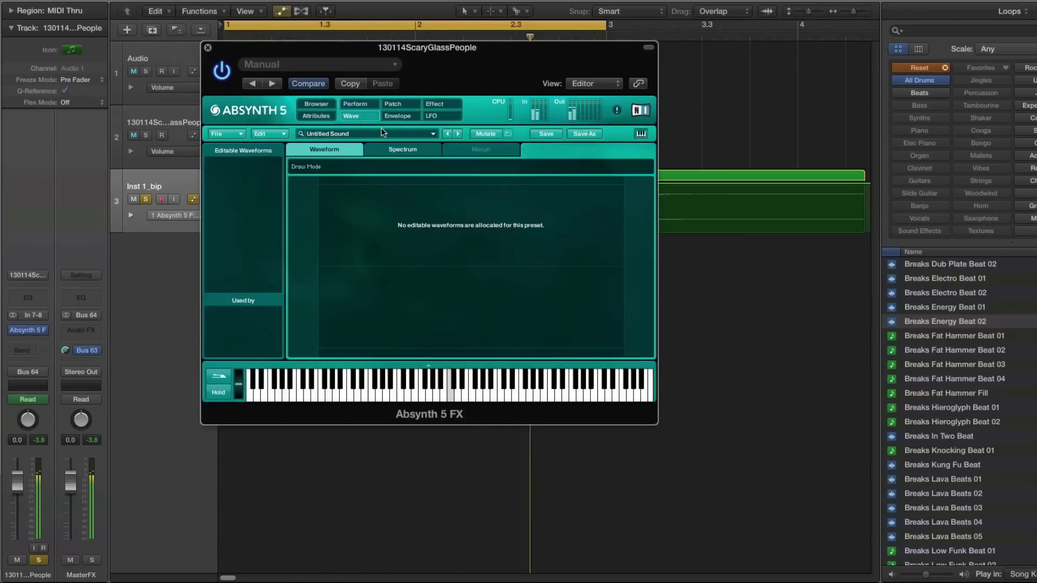
left_click(391, 116)
left_click(393, 103)
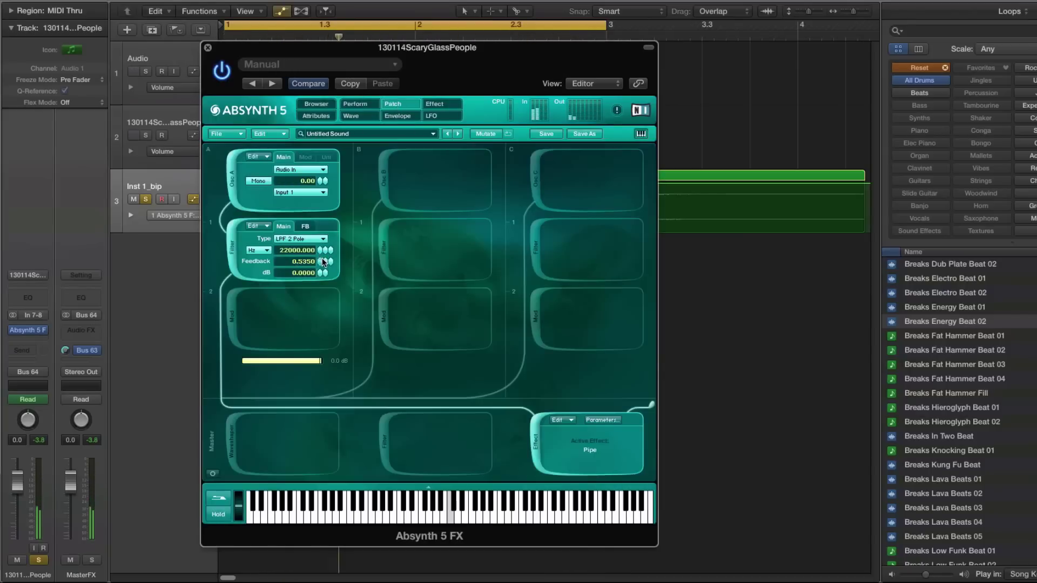
left_click_drag(323, 286, 273, 324)
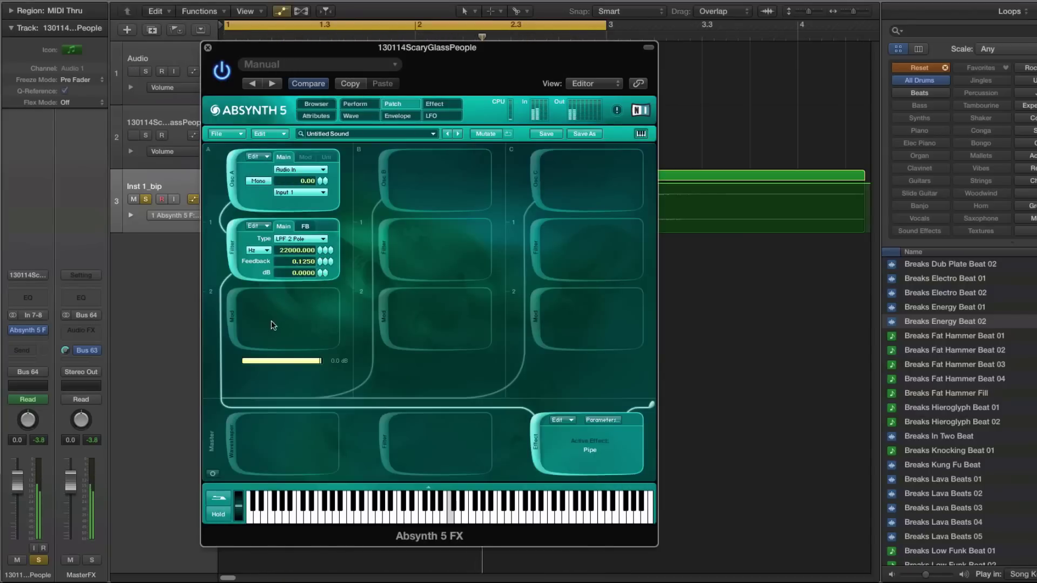
- Activate the empty Mod slot and make it a Freq Shift module, after trying Waveshaper and Supercomb
left_click(236, 328)
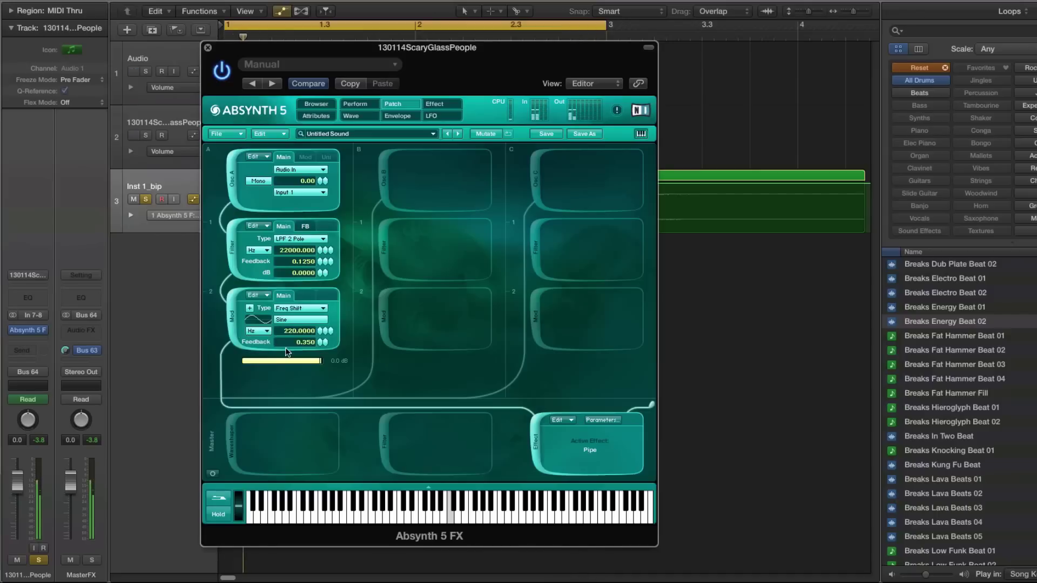
left_click(299, 314)
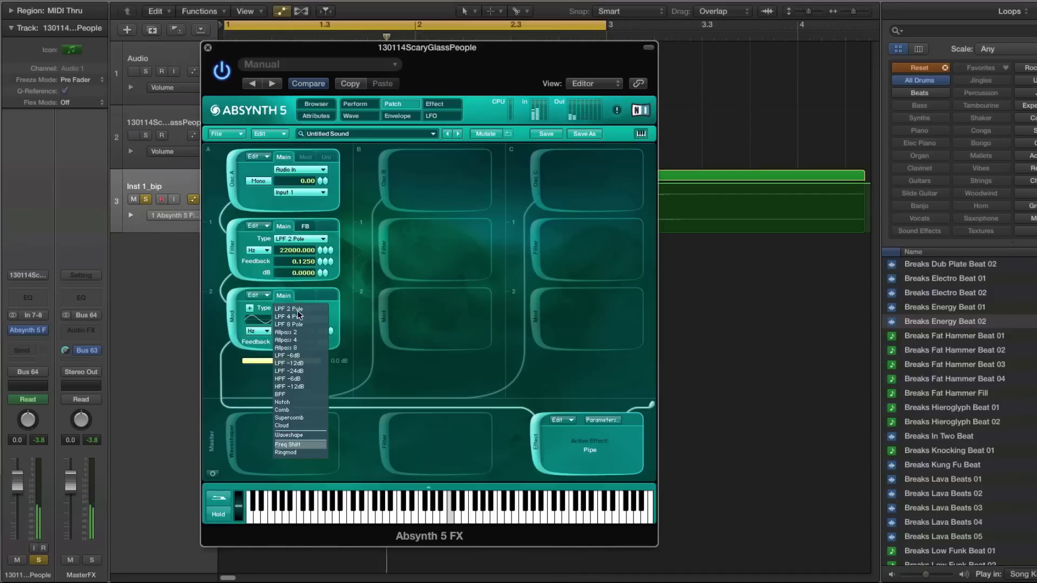
left_click(315, 436)
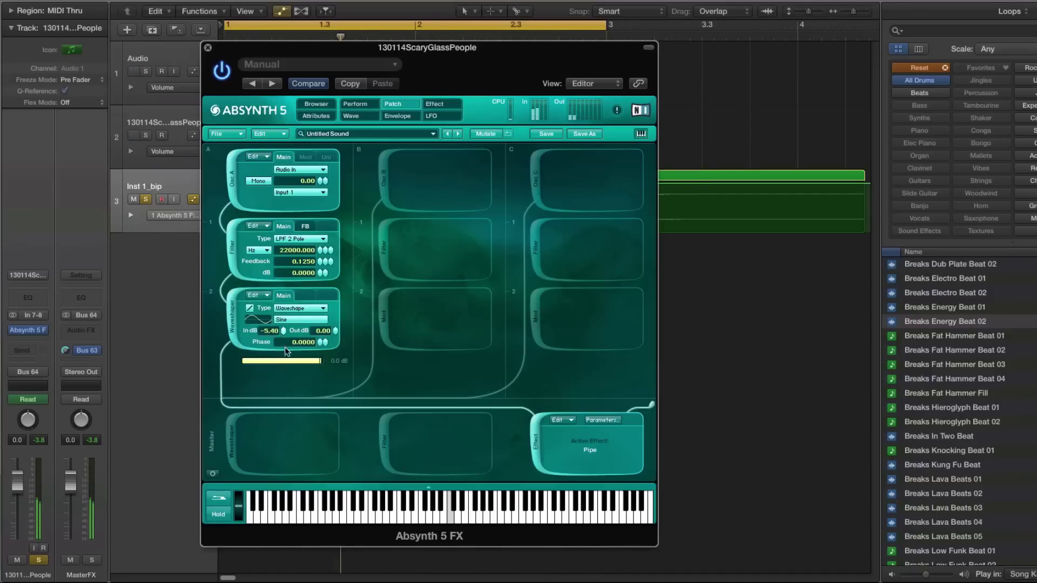
left_click(300, 308)
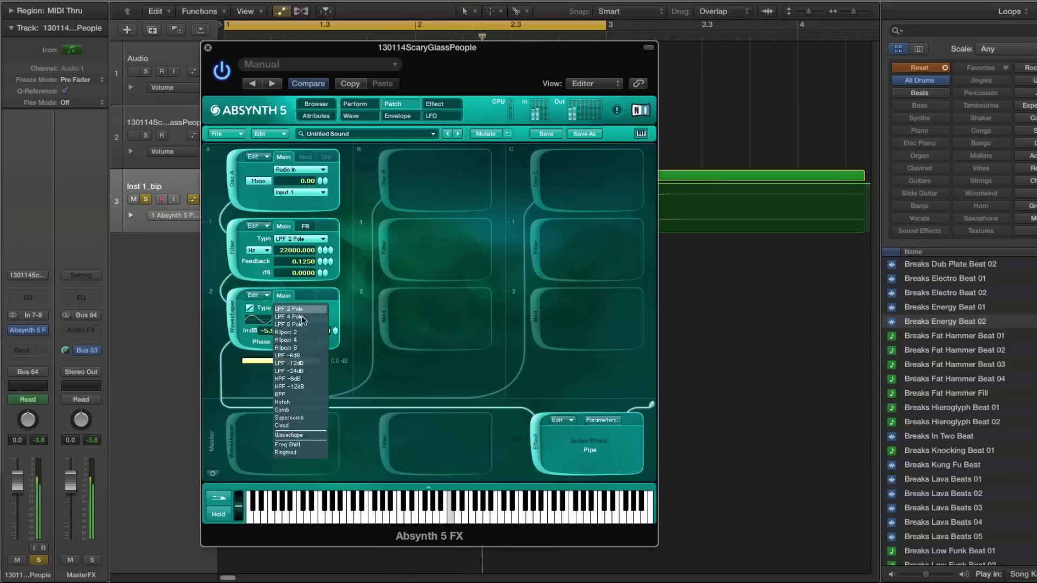
left_click(313, 417)
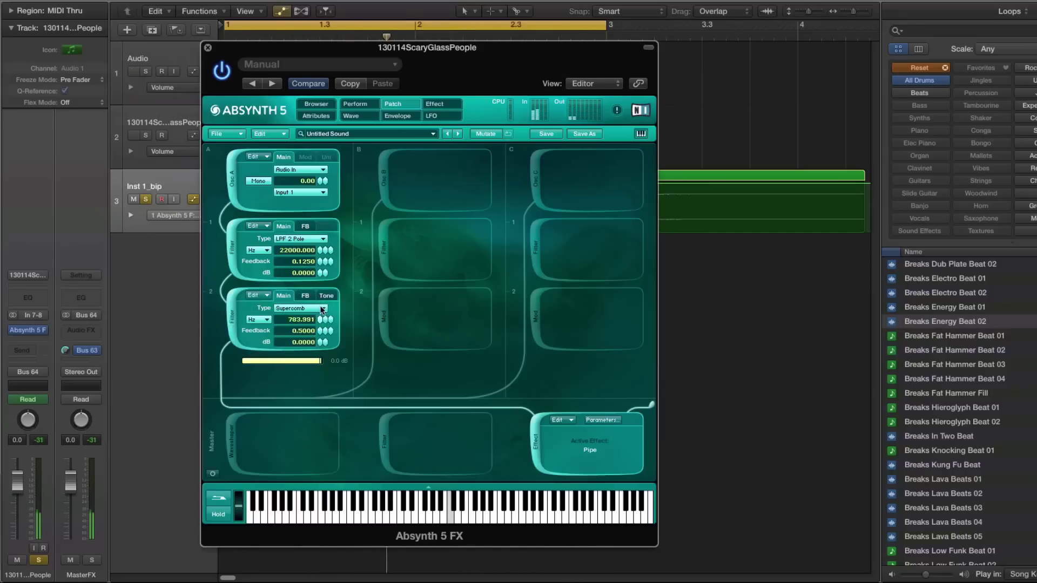
left_click(315, 309)
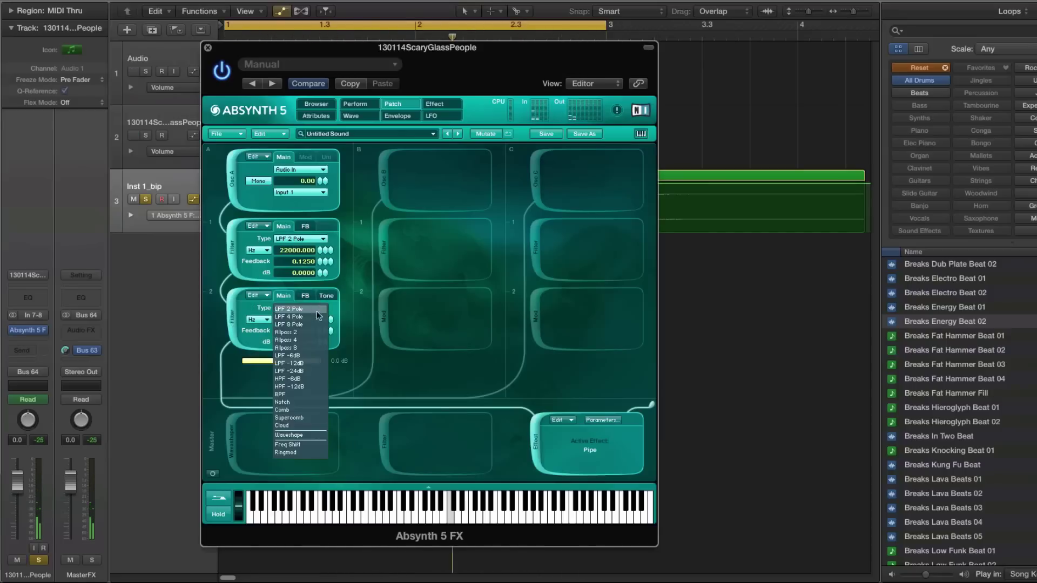
left_click(306, 446)
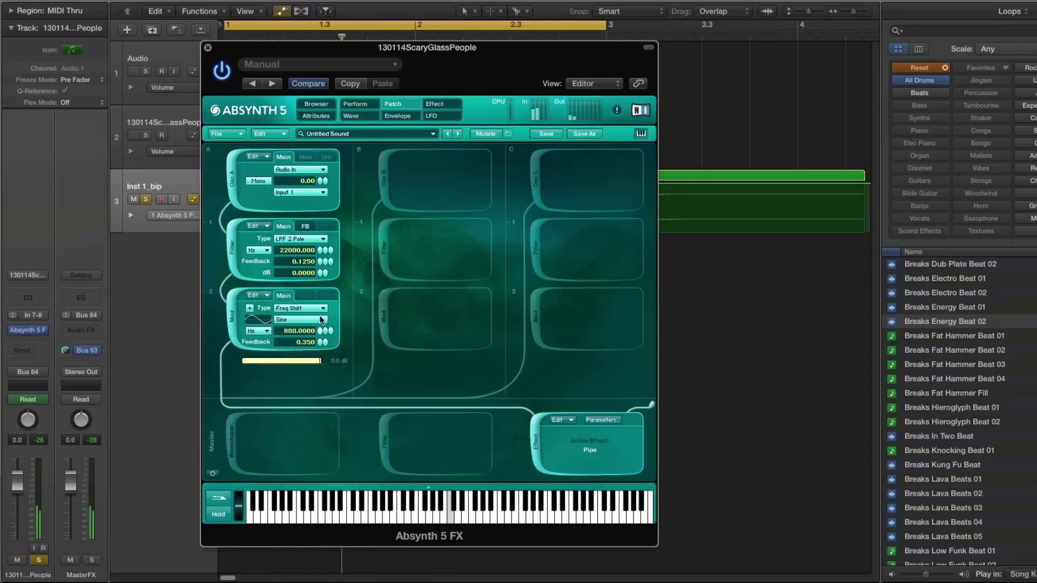
- Switch the Freq Shift amount from Hz to Ratio and set it to 2.0
left_click_drag(302, 330, 302, 345)
left_click(259, 330)
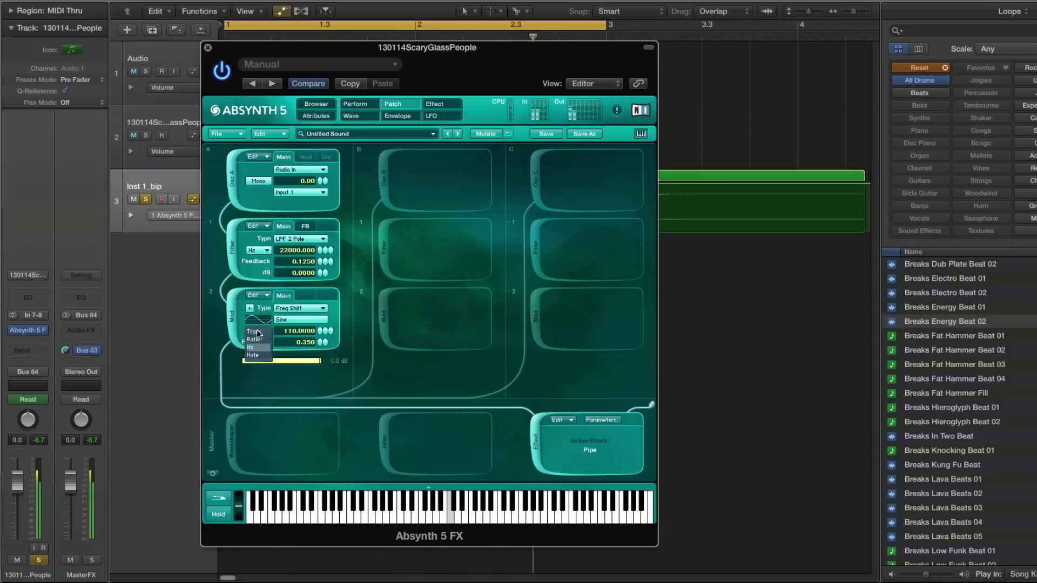
left_click(258, 339)
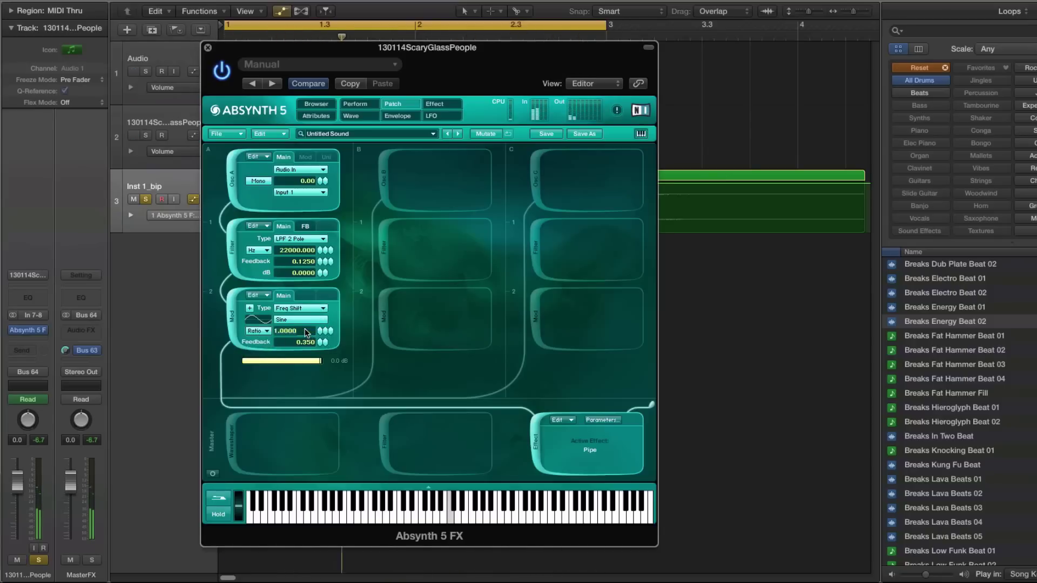
left_click_drag(305, 332, 325, 375)
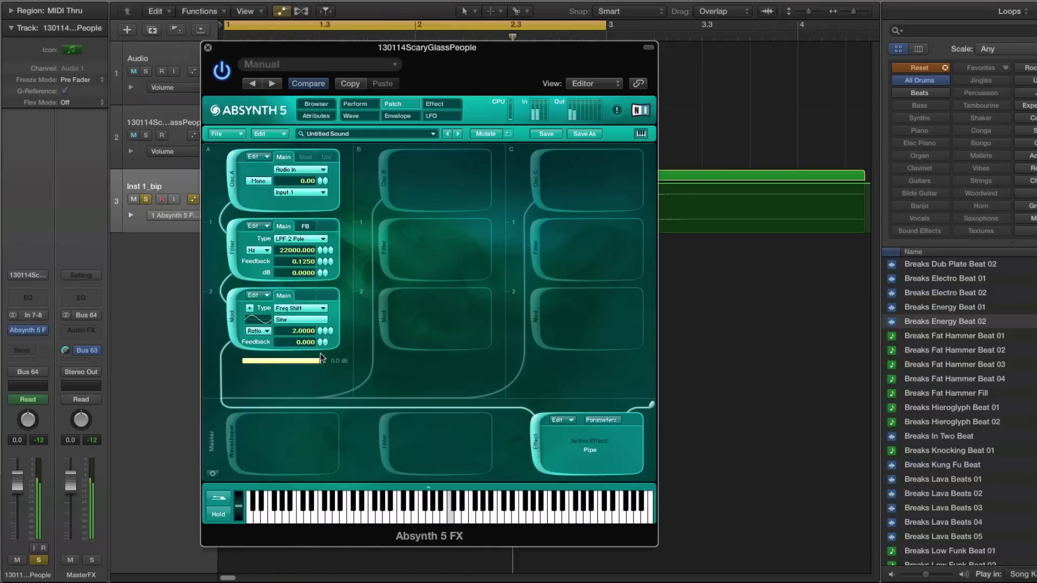